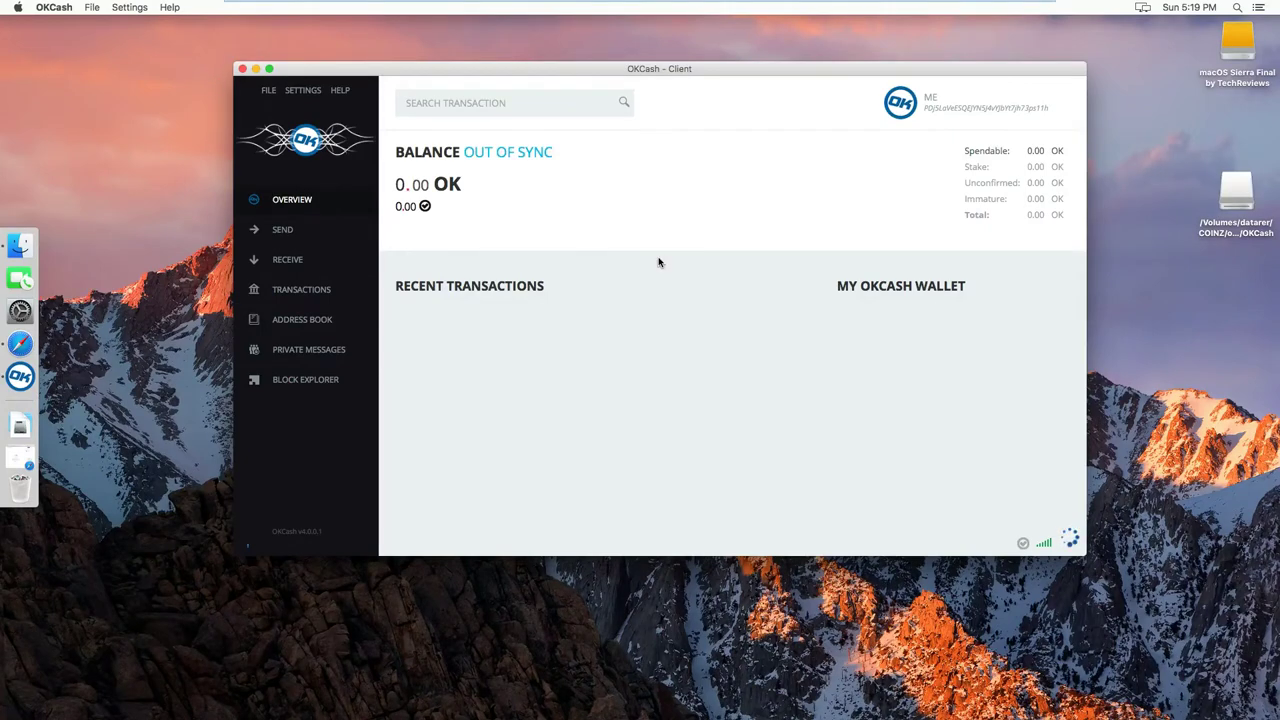
- Close the OKCash Client window and quit OKCash from its Dock icon menu
{"action": "left_click", "coordinate": [699, 376]}
{"action": "left_click_drag", "start_coordinate": [727, 71], "coordinate": [703, 67]}
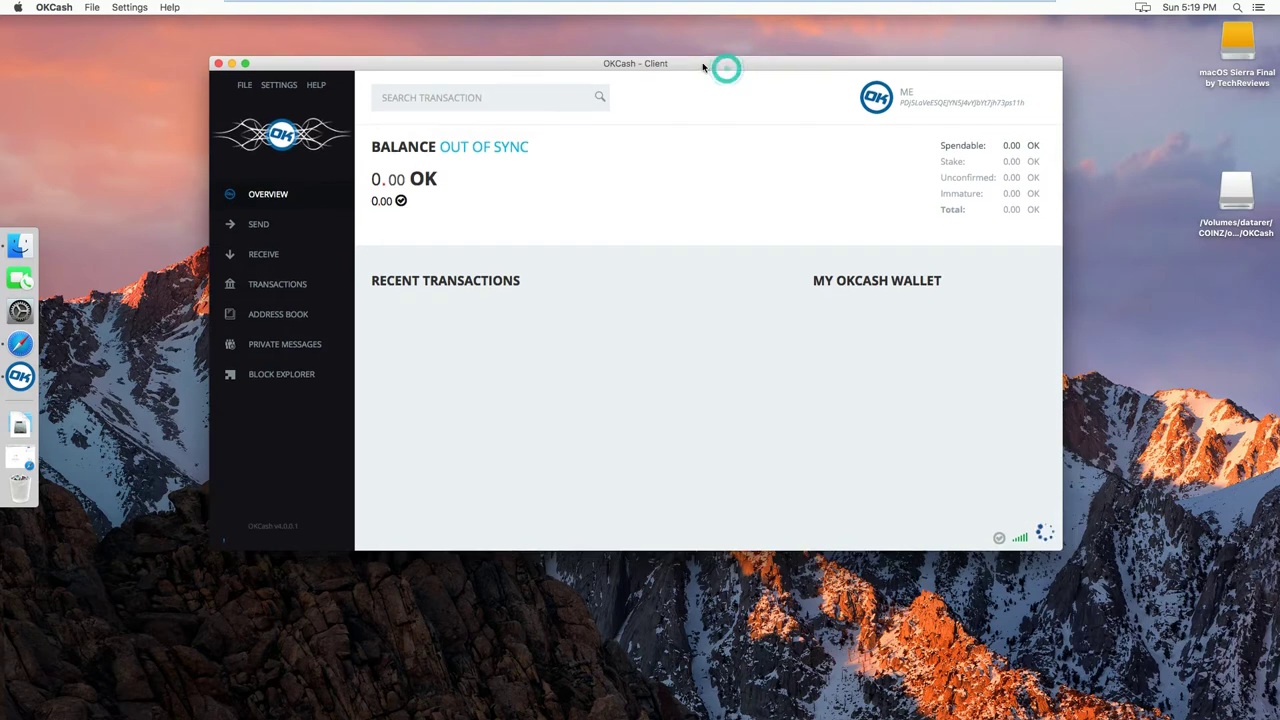
{"action": "left_click", "coordinate": [670, 160]}
{"action": "mouse_move", "coordinate": [265, 548]}
{"action": "mouse_move", "coordinate": [1049, 536]}
{"action": "left_click", "coordinate": [219, 64]}
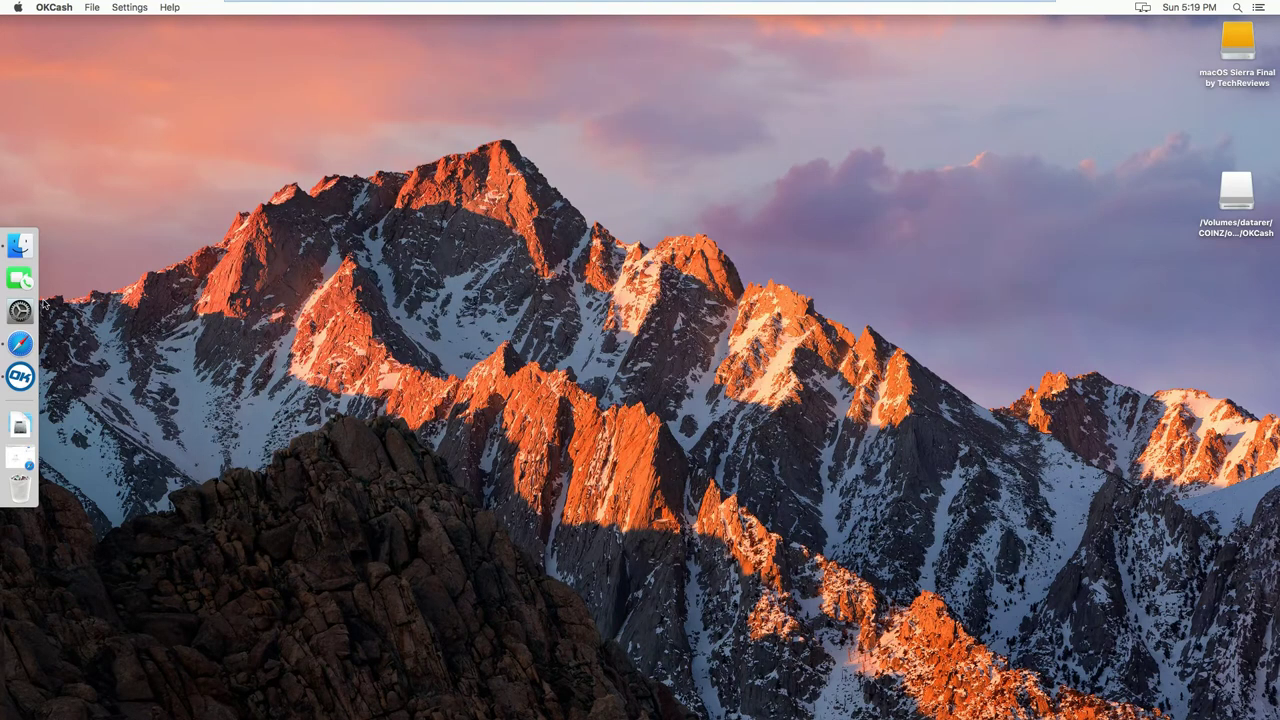
{"action": "right_click", "coordinate": [21, 376]}
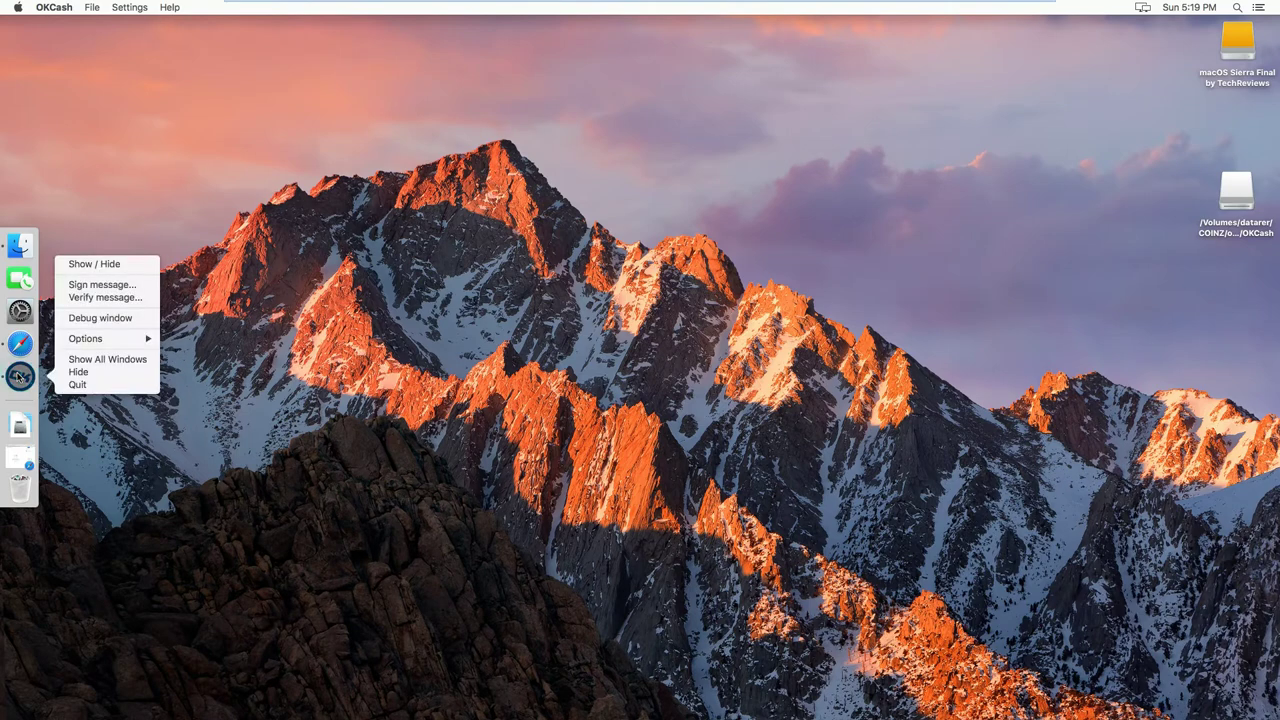
{"action": "left_click", "coordinate": [108, 386]}
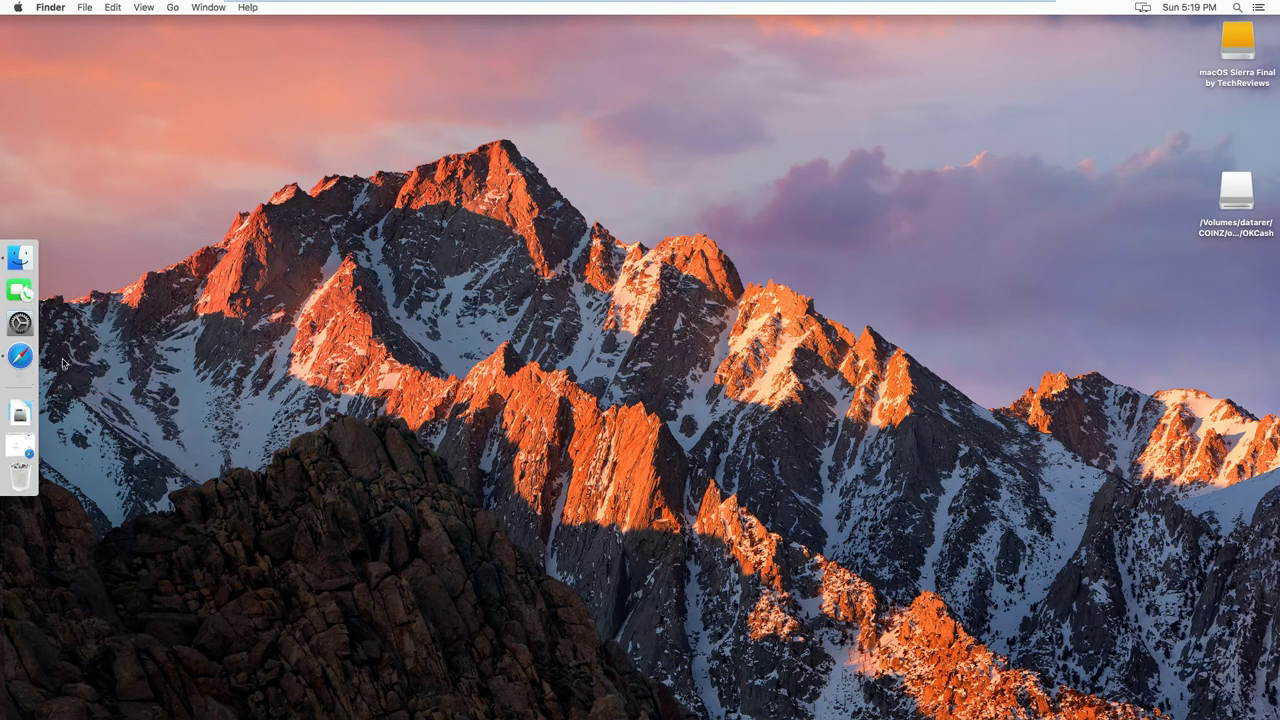
- Load okcash.info in Safari and scroll down to the OK-blockchain bootstrap link
{"action": "left_click", "coordinate": [30, 363]}
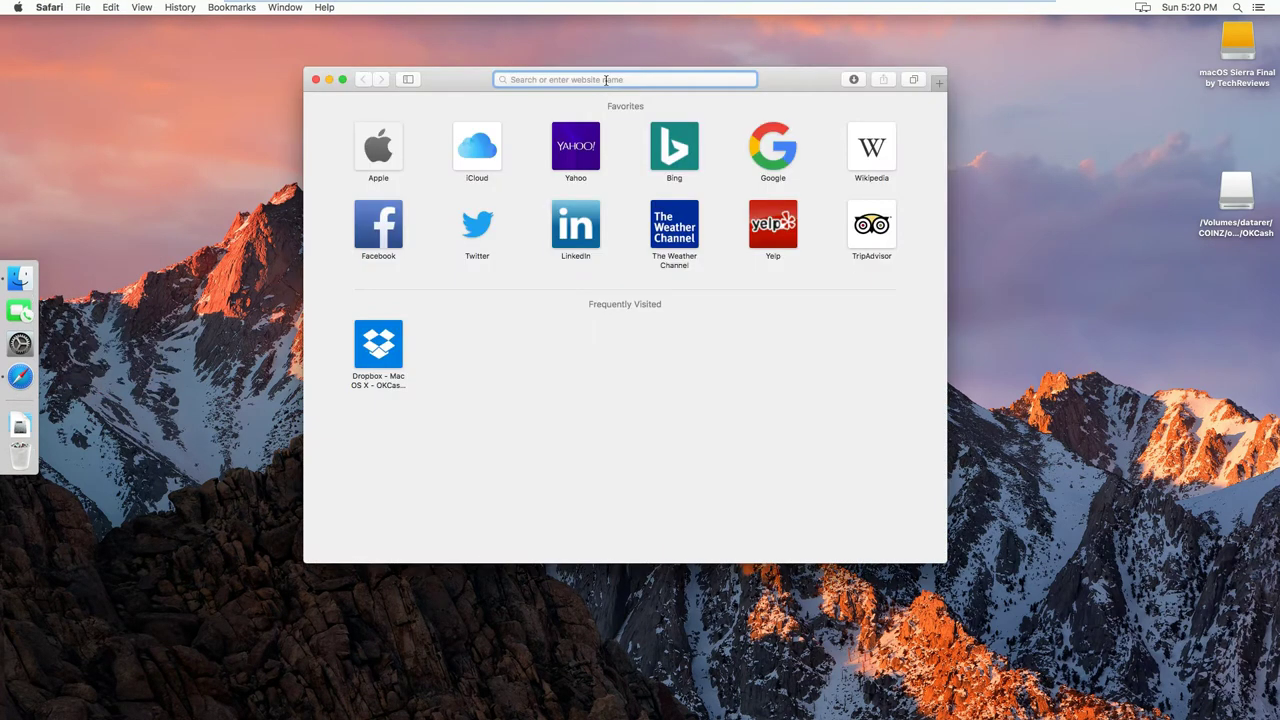
{"action": "type", "text": "okcash"}
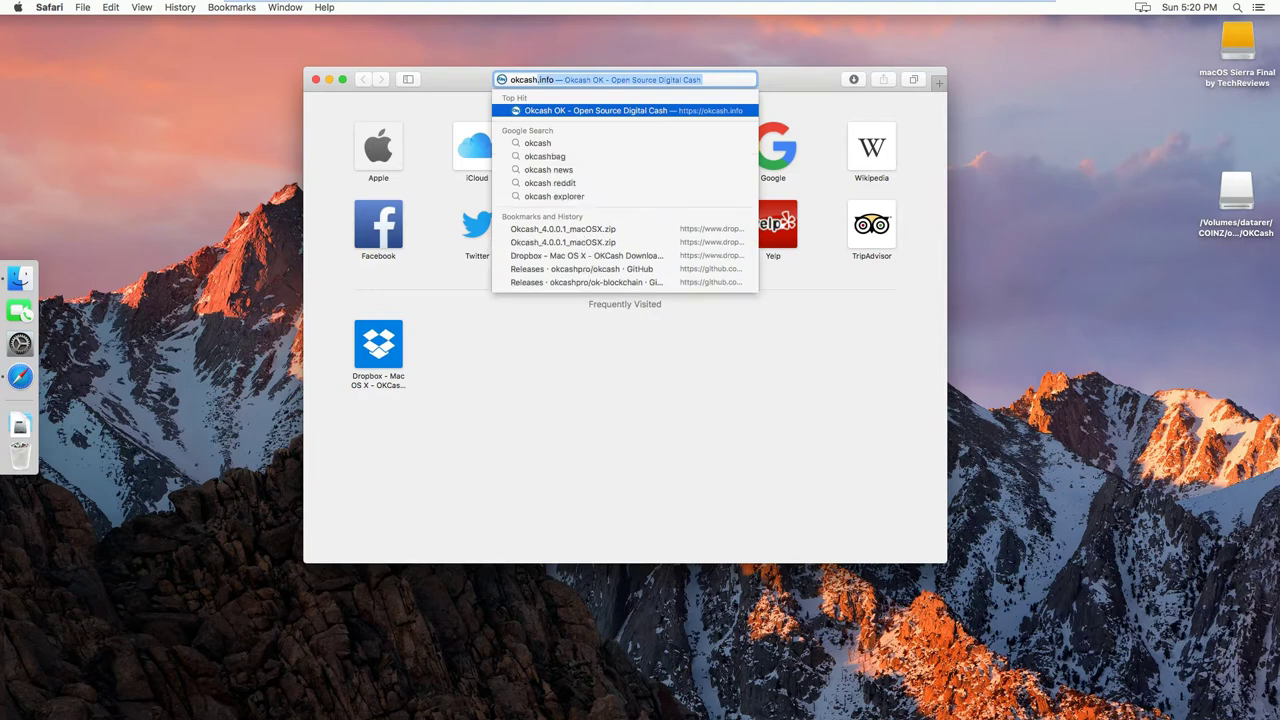
{"action": "type", "text": ".info"}
{"action": "key", "text": "Return"}
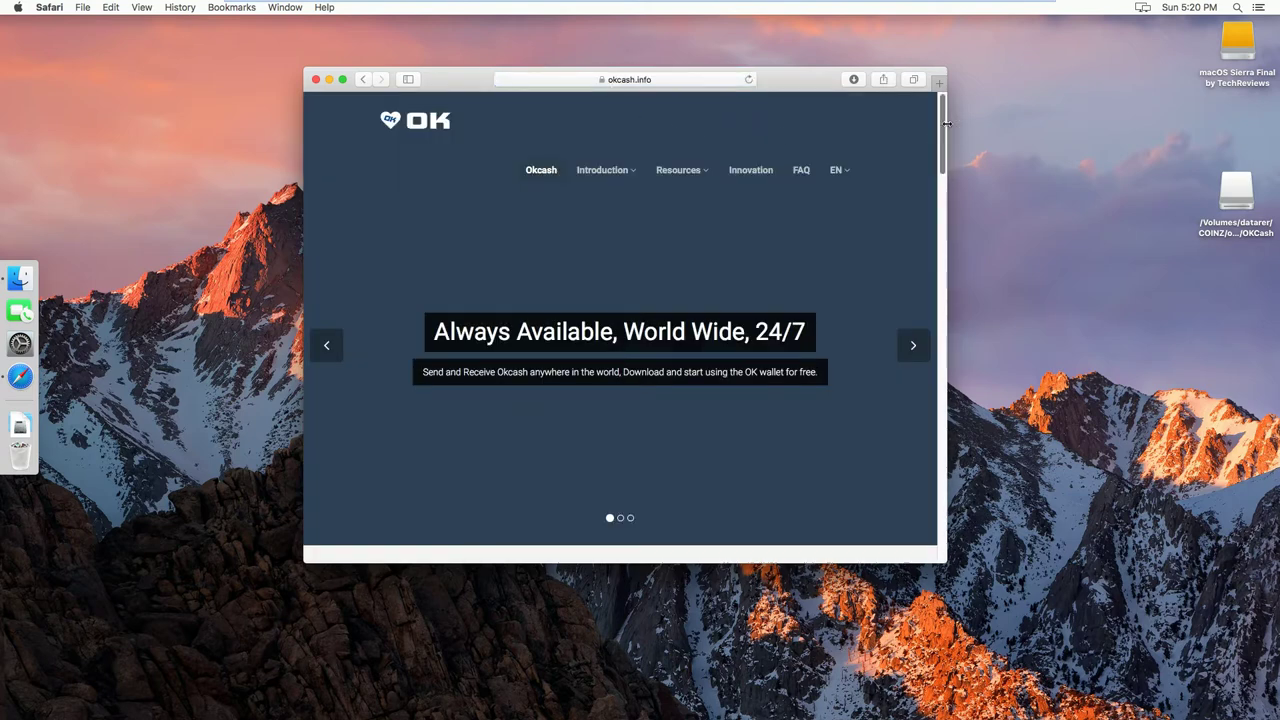
{"action": "left_click_drag", "start_coordinate": [941, 112], "coordinate": [693, 236]}
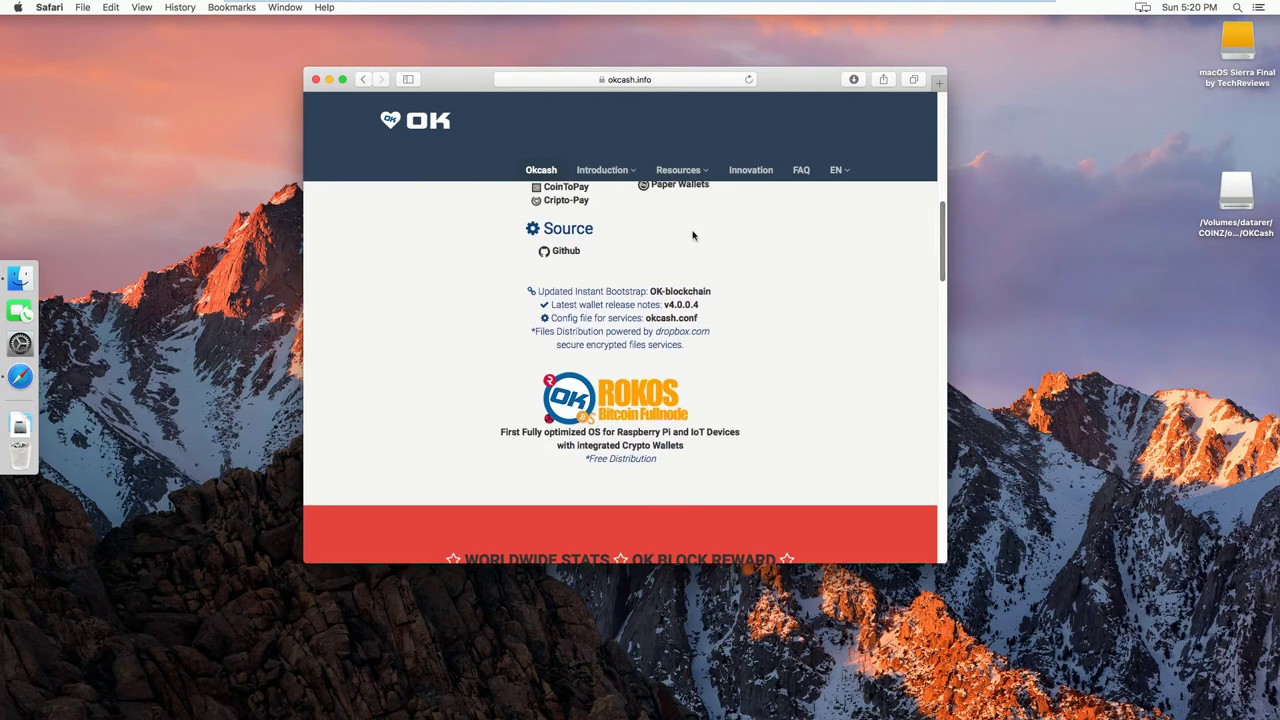
- Open the OK Blockchain Sync release page and download the 699 MB ok-blockchain.zip
{"action": "left_click", "coordinate": [664, 291]}
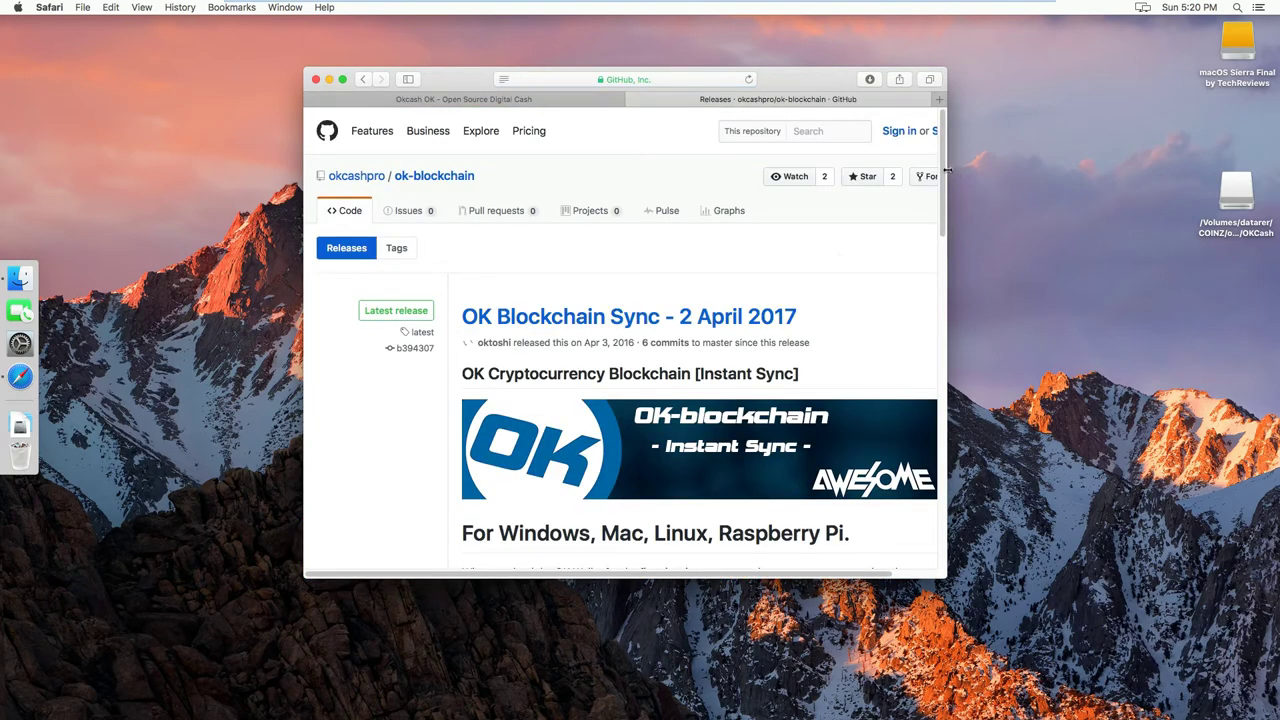
{"action": "left_click", "coordinate": [342, 79]}
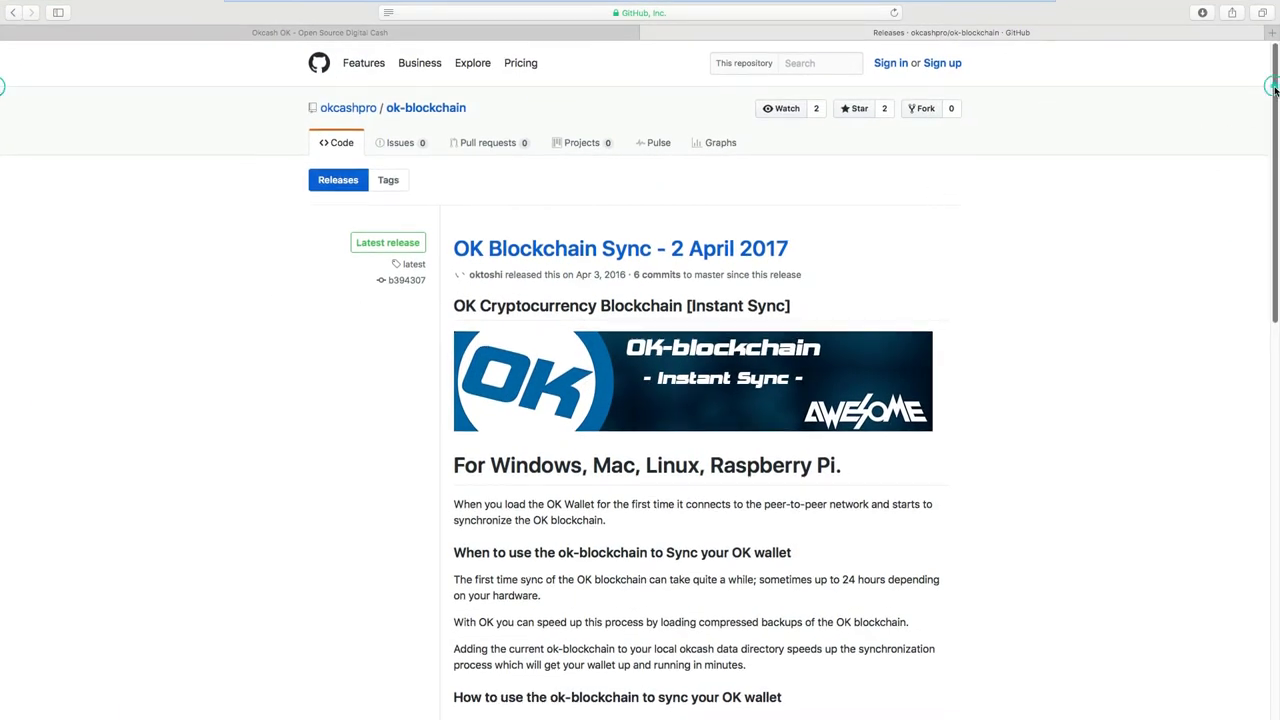
{"action": "left_click_drag", "start_coordinate": [1275, 95], "coordinate": [1277, 515]}
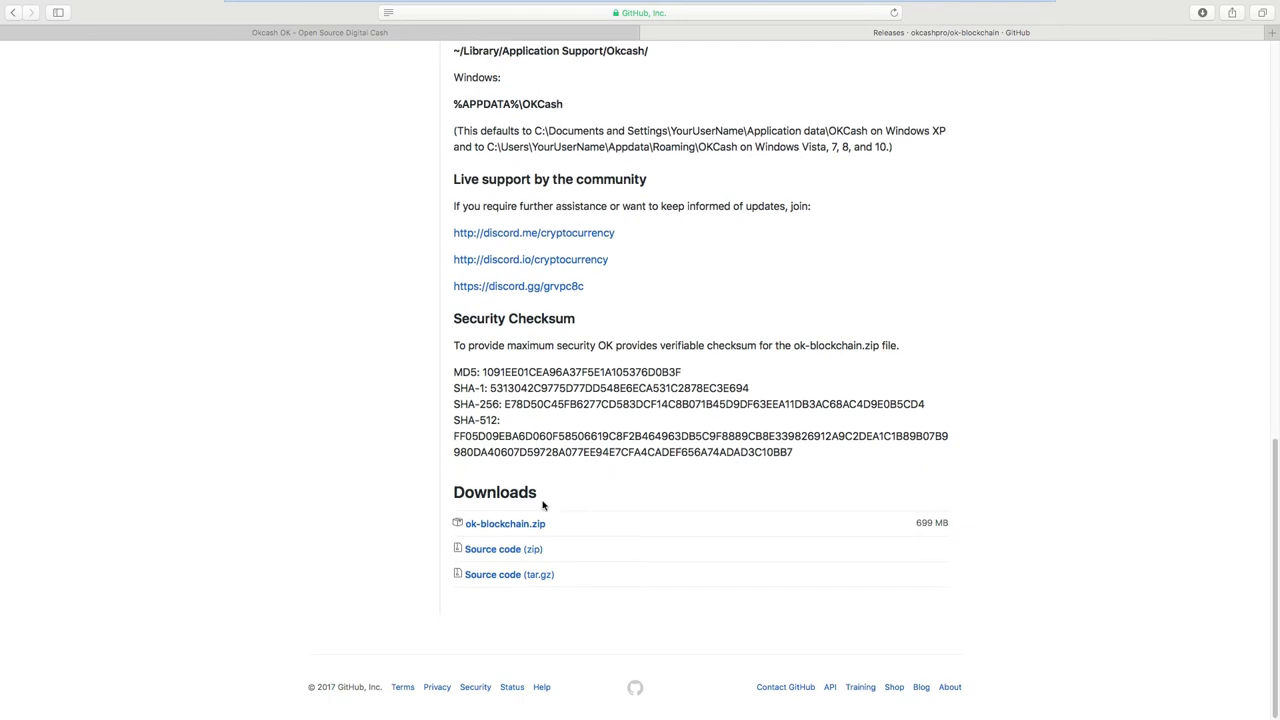
{"action": "left_click", "coordinate": [510, 527]}
- Close the File menu and take Safari out of full-screen mode
{"action": "mouse_move", "coordinate": [170, 10]}
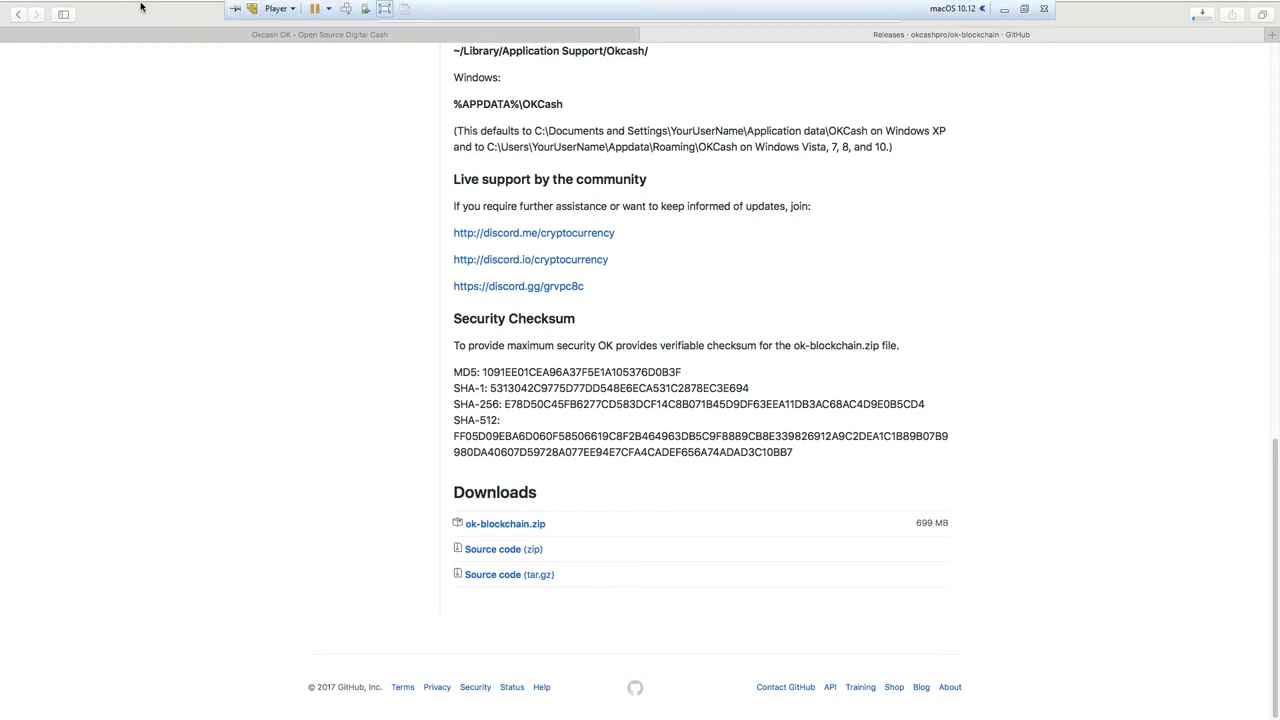
{"action": "left_click", "coordinate": [110, 7]}
{"action": "mouse_move", "coordinate": [82, 7]}
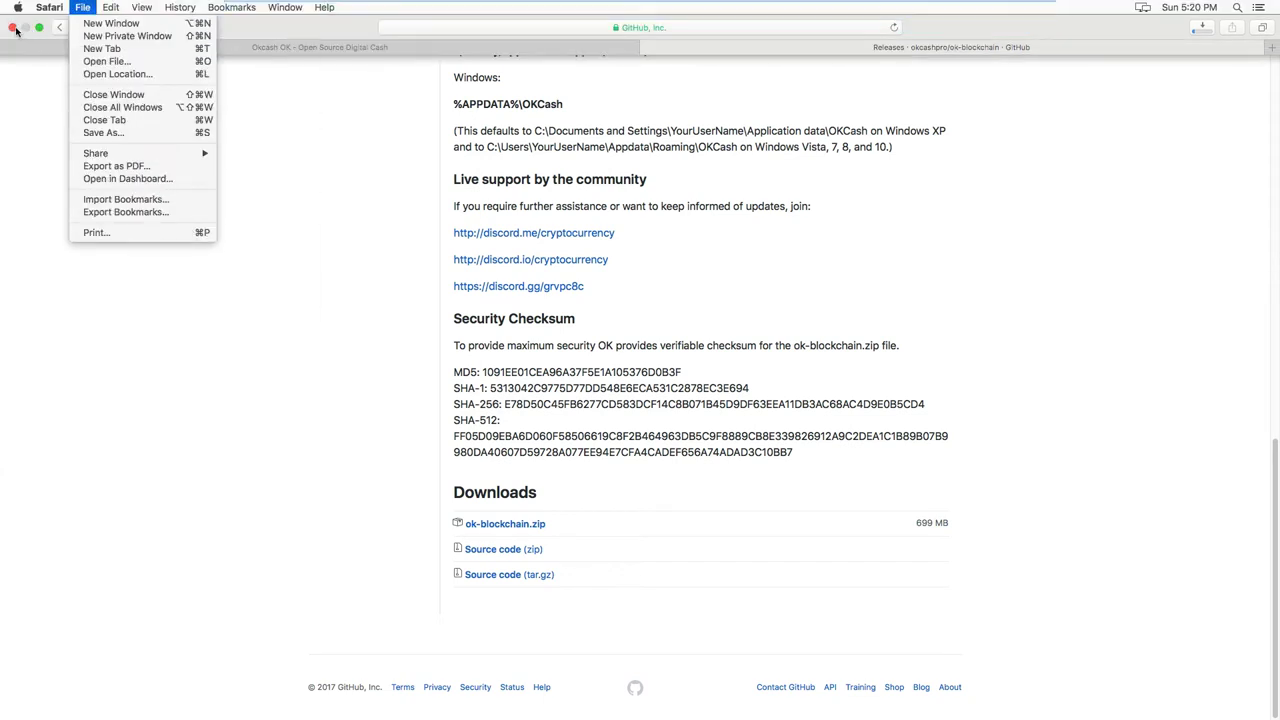
{"action": "left_click", "coordinate": [15, 30]}
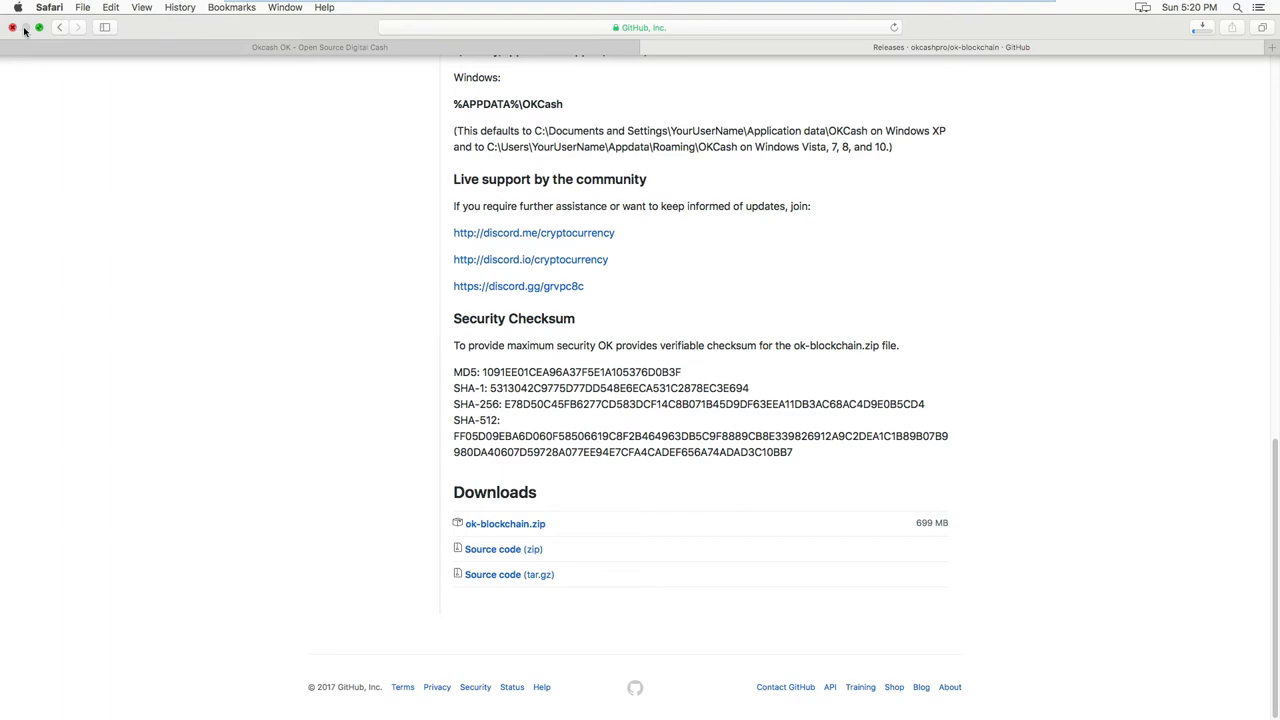
{"action": "left_click", "coordinate": [40, 28]}
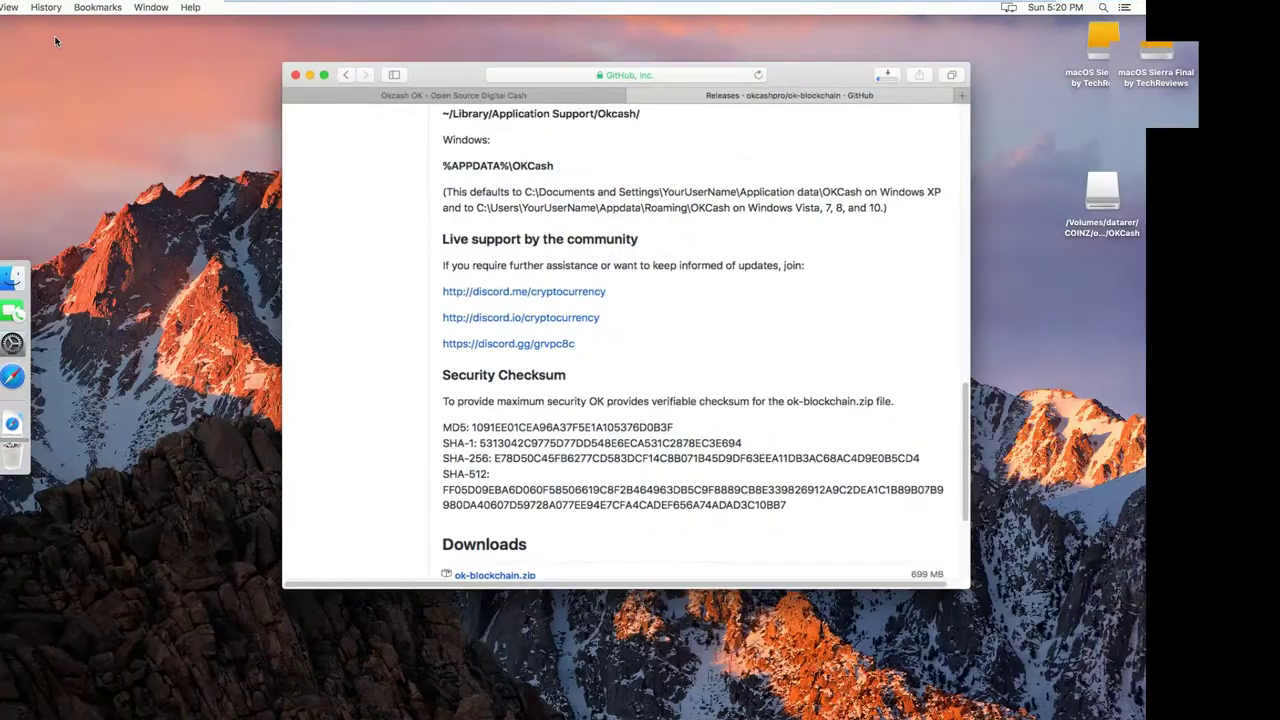
- Minimize Safari and open a Finder window on the Downloads folder
{"action": "left_click", "coordinate": [328, 78]}
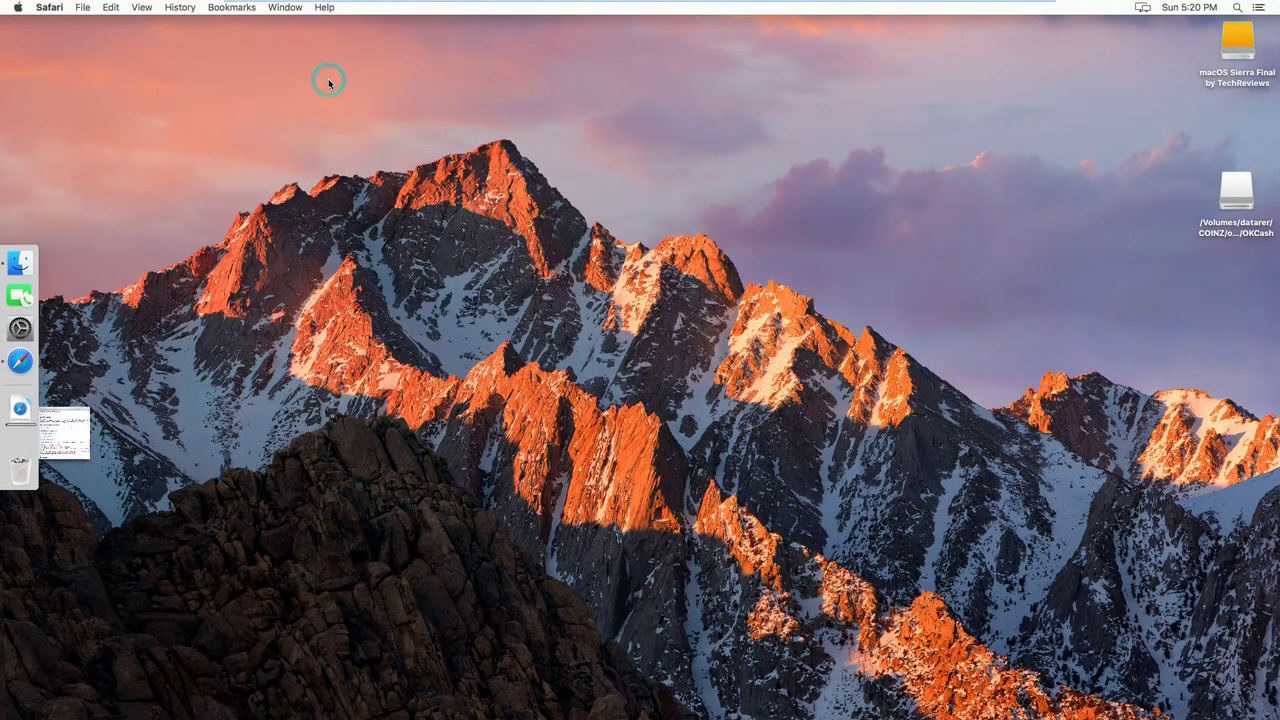
{"action": "left_click", "coordinate": [238, 324]}
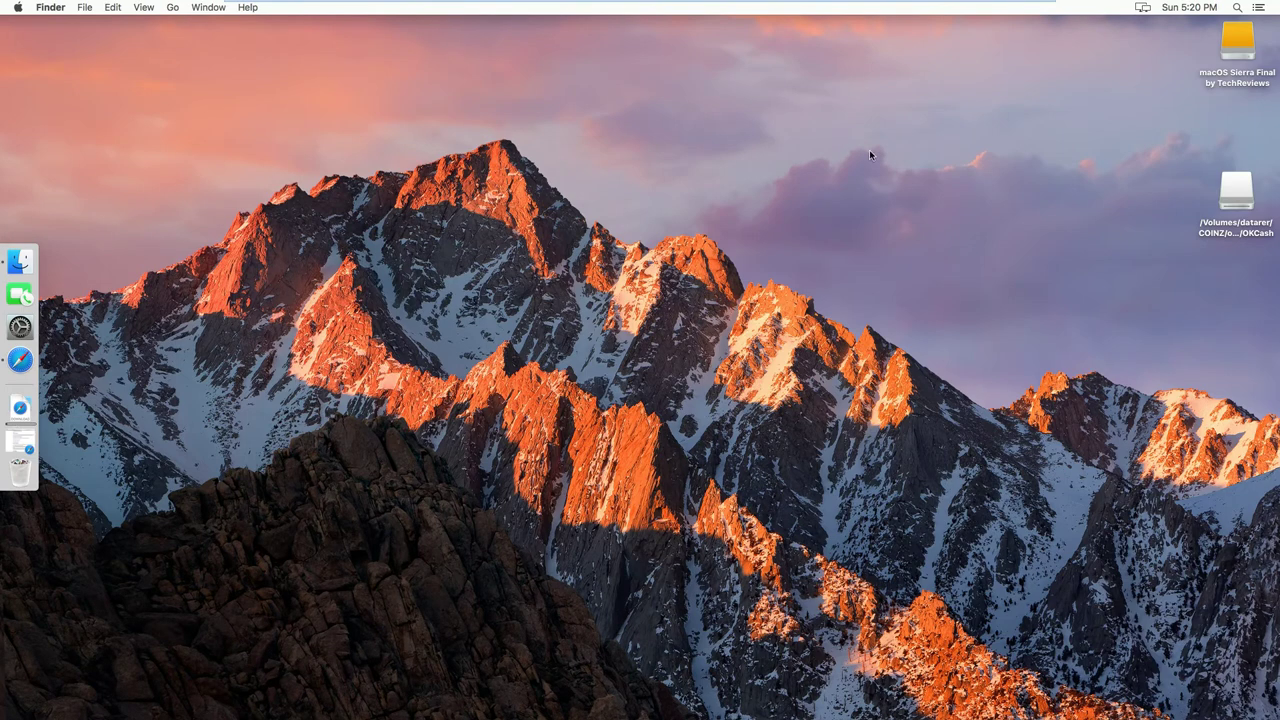
{"action": "mouse_move", "coordinate": [885, 5]}
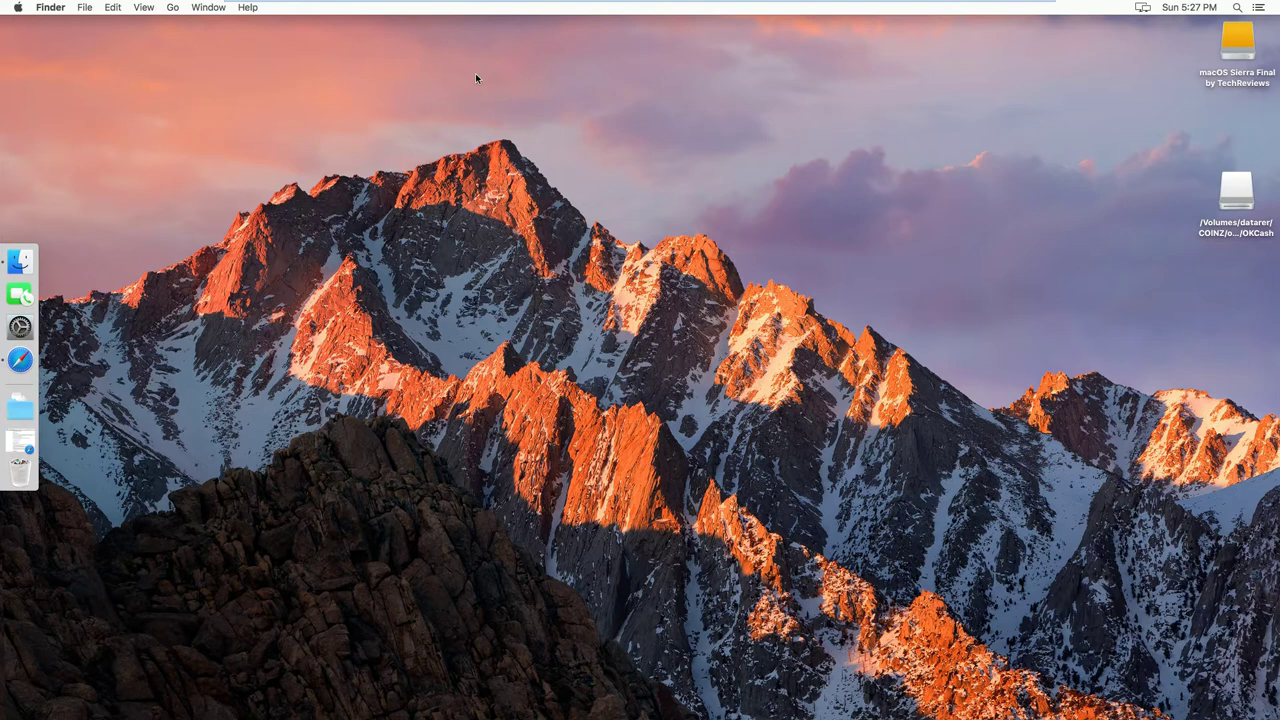
{"action": "left_click", "coordinate": [388, 268]}
{"action": "left_click", "coordinate": [18, 264]}
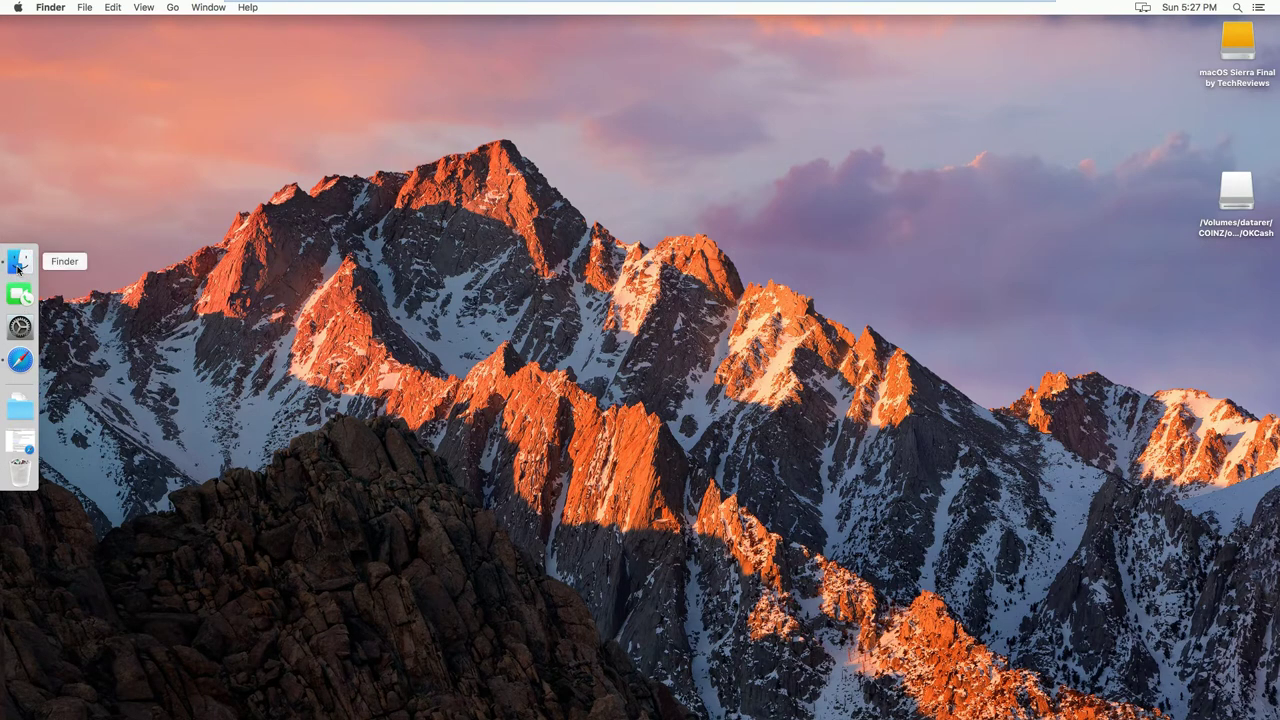
{"action": "left_click_drag", "start_coordinate": [414, 141], "coordinate": [528, 141]}
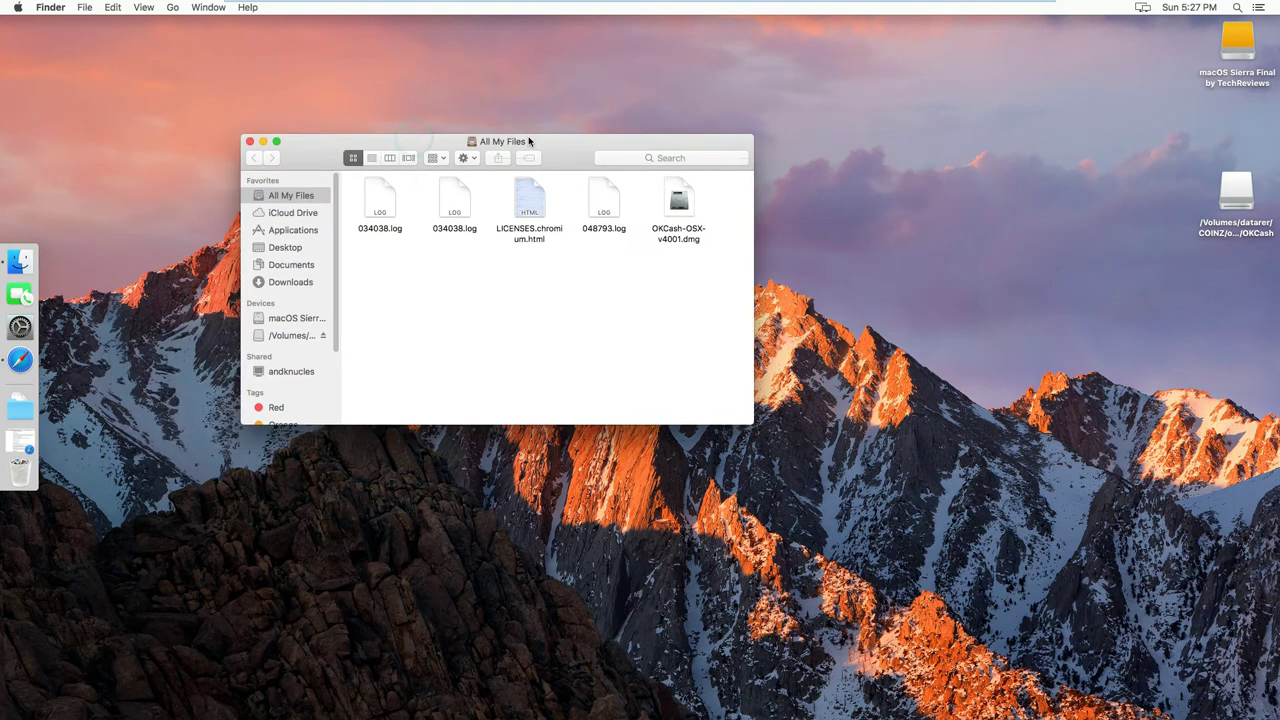
{"action": "left_click", "coordinate": [290, 282]}
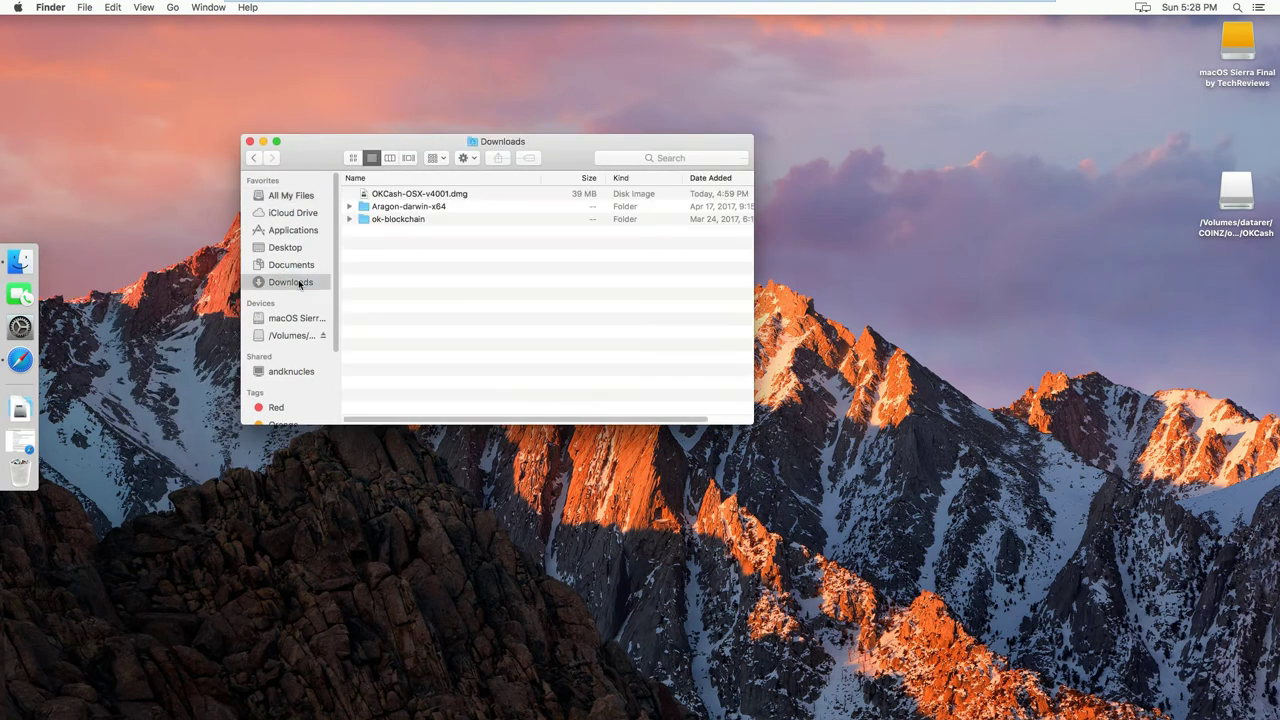
- Copy blk0001.dat and txleveldb from inside the ok-blockchain folder
{"action": "double_click", "coordinate": [438, 224]}
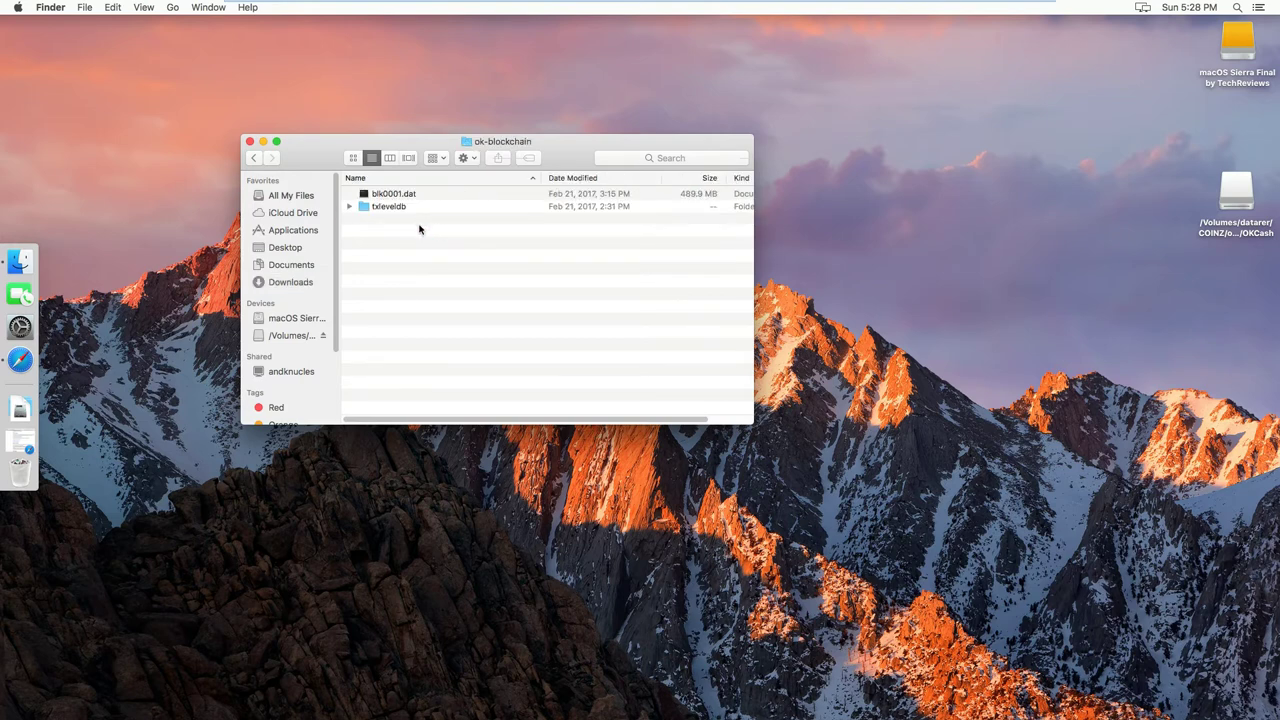
{"action": "left_click_drag", "start_coordinate": [419, 229], "coordinate": [398, 198]}
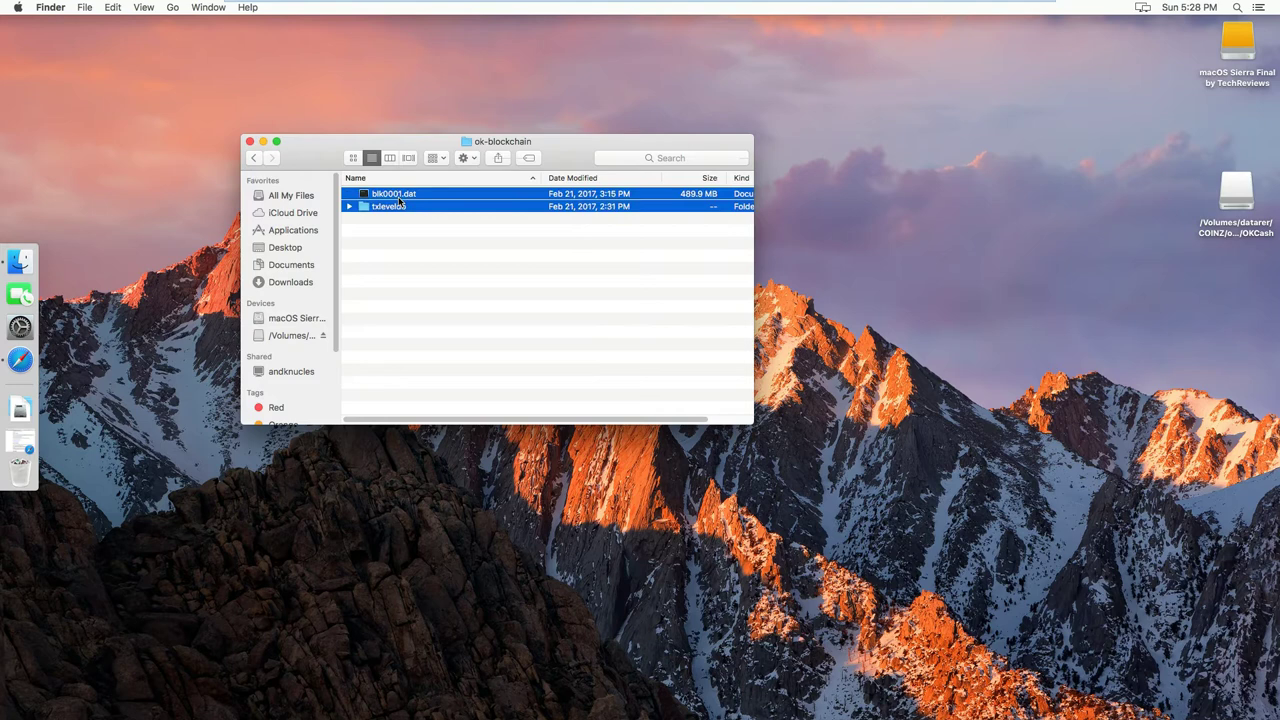
{"action": "right_click", "coordinate": [397, 202]}
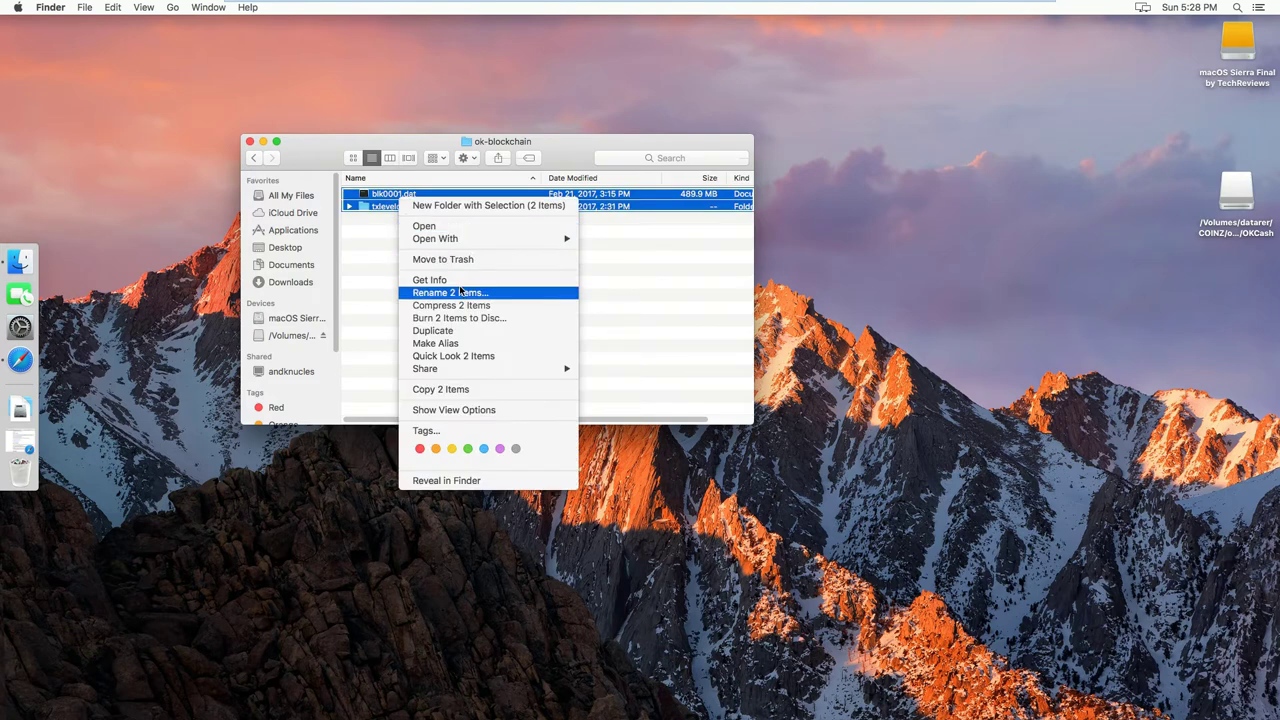
{"action": "left_click", "coordinate": [459, 390]}
{"action": "left_click", "coordinate": [426, 309]}
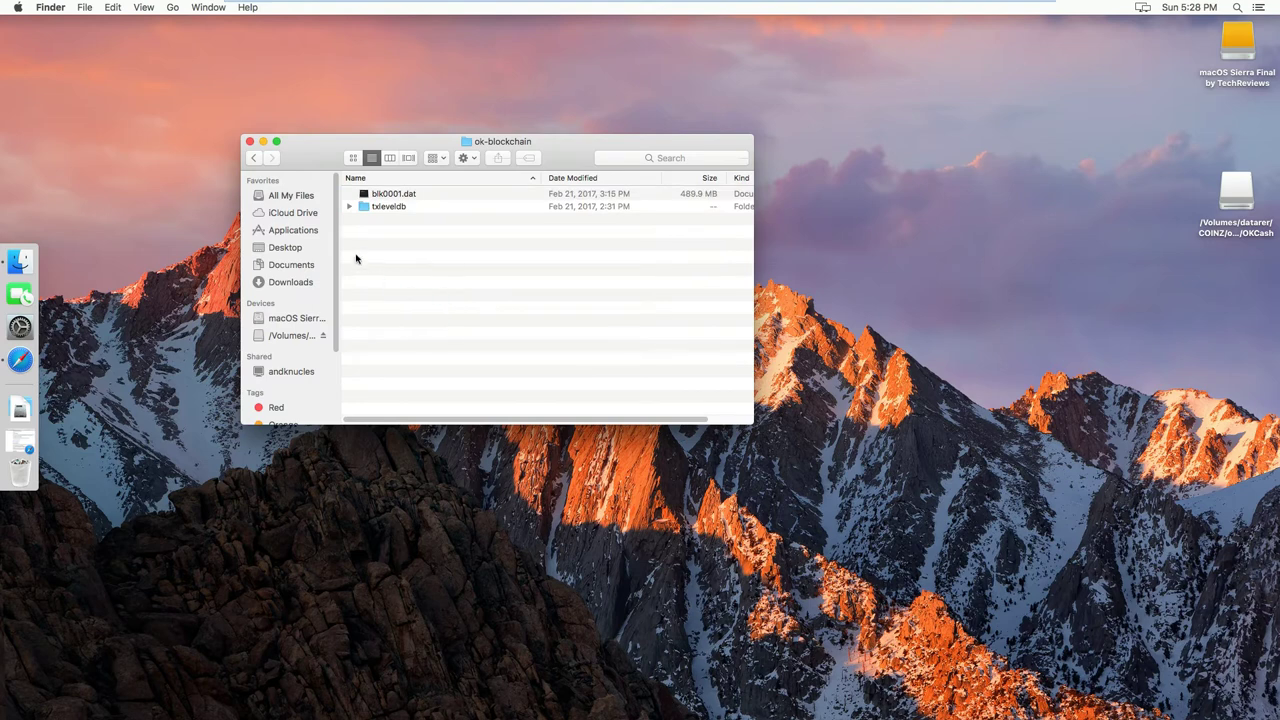
- Navigate to the OKCash folder under the home folder's Library/Application Support
{"action": "left_click", "coordinate": [292, 320]}
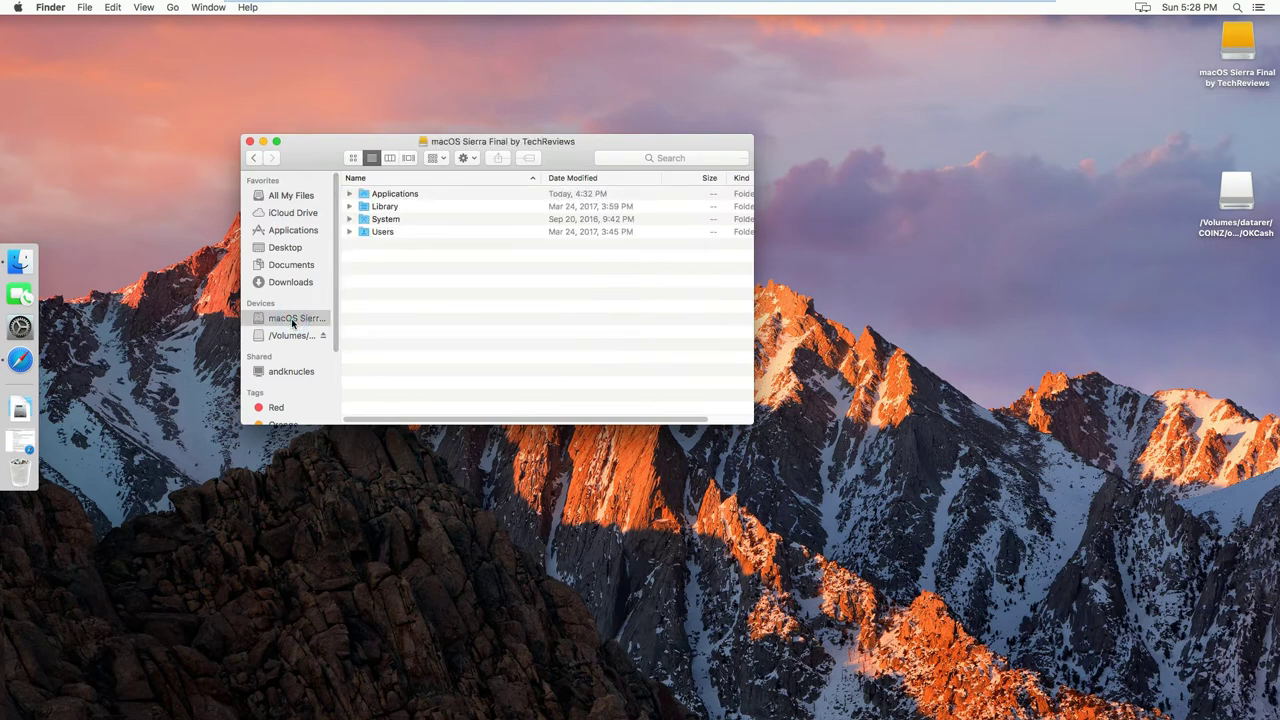
{"action": "double_click", "coordinate": [387, 232]}
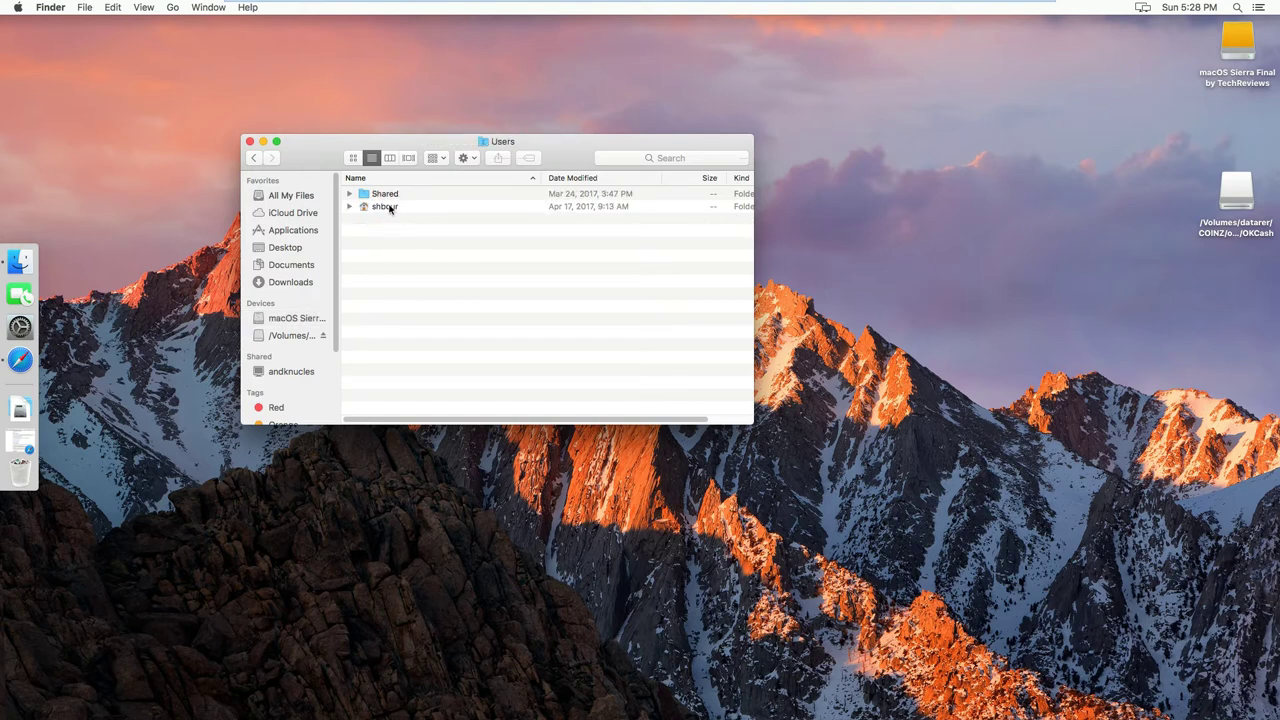
{"action": "left_click", "coordinate": [391, 206]}
{"action": "double_click", "coordinate": [391, 206]}
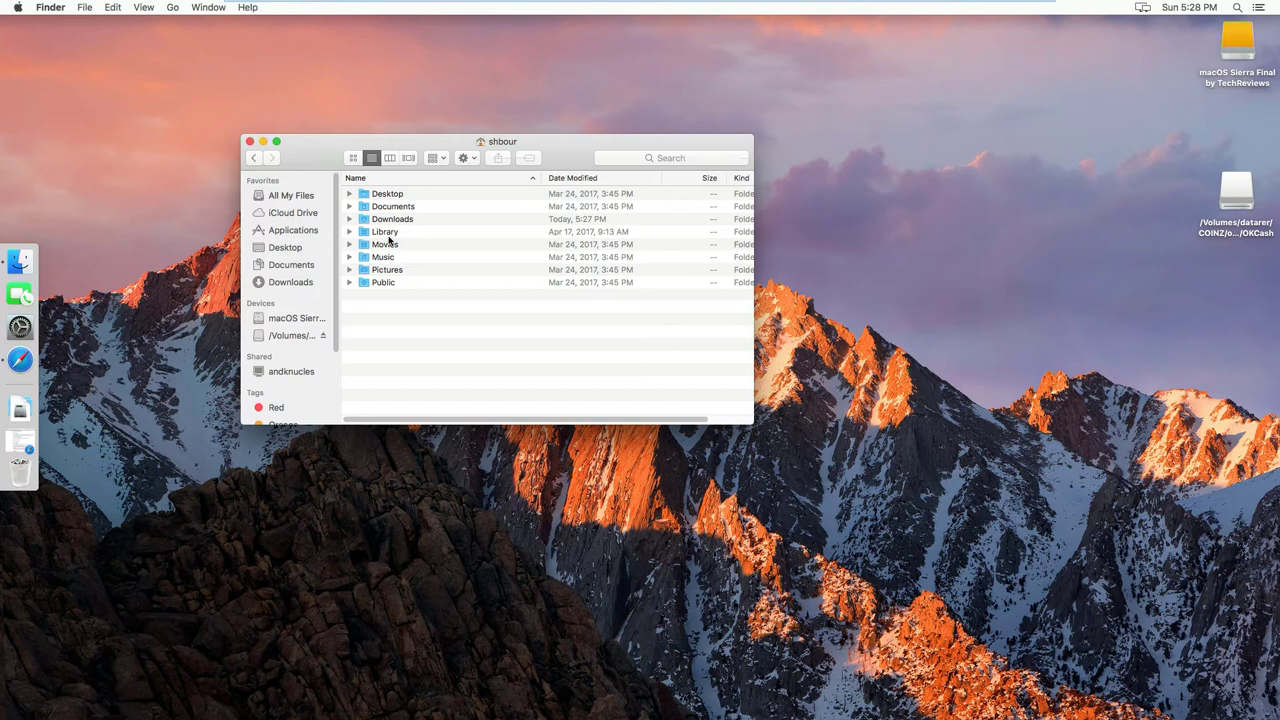
{"action": "double_click", "coordinate": [388, 233]}
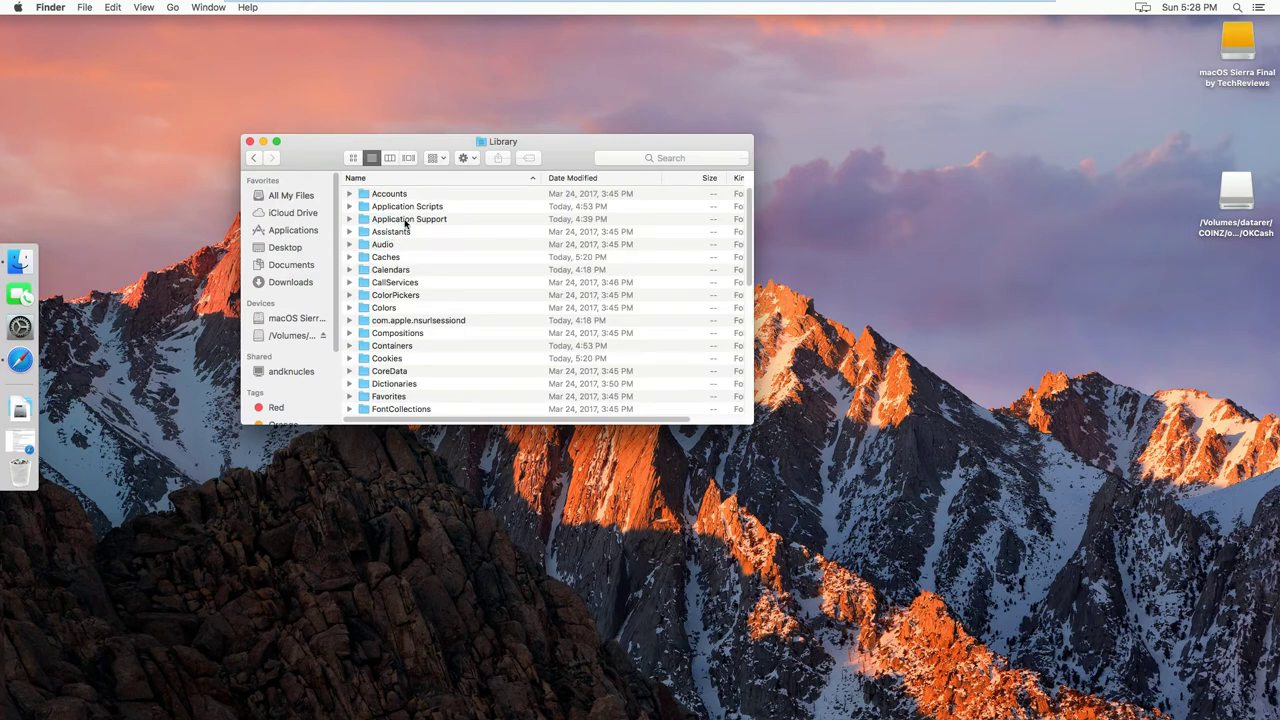
{"action": "double_click", "coordinate": [405, 219]}
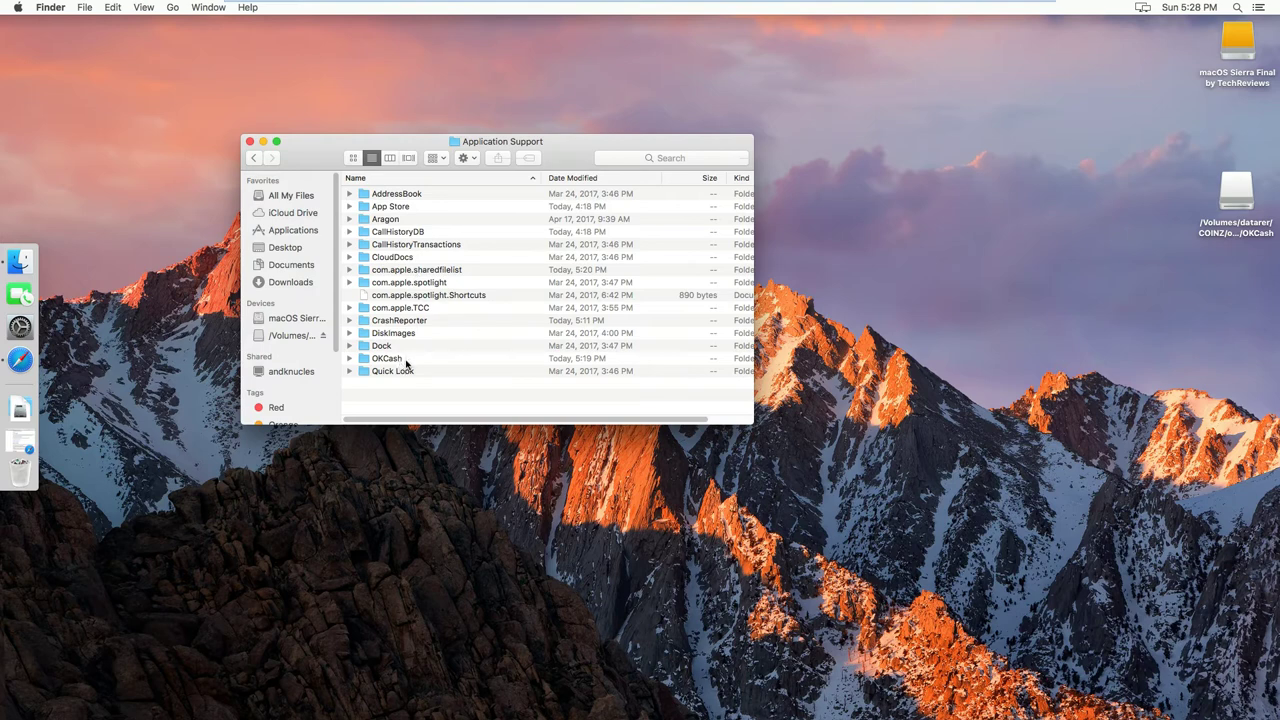
{"action": "double_click", "coordinate": [406, 362]}
- Paste the two bootstrap items, replacing blk0001.dat and txleveldb, and close the window
{"action": "right_click", "coordinate": [428, 350]}
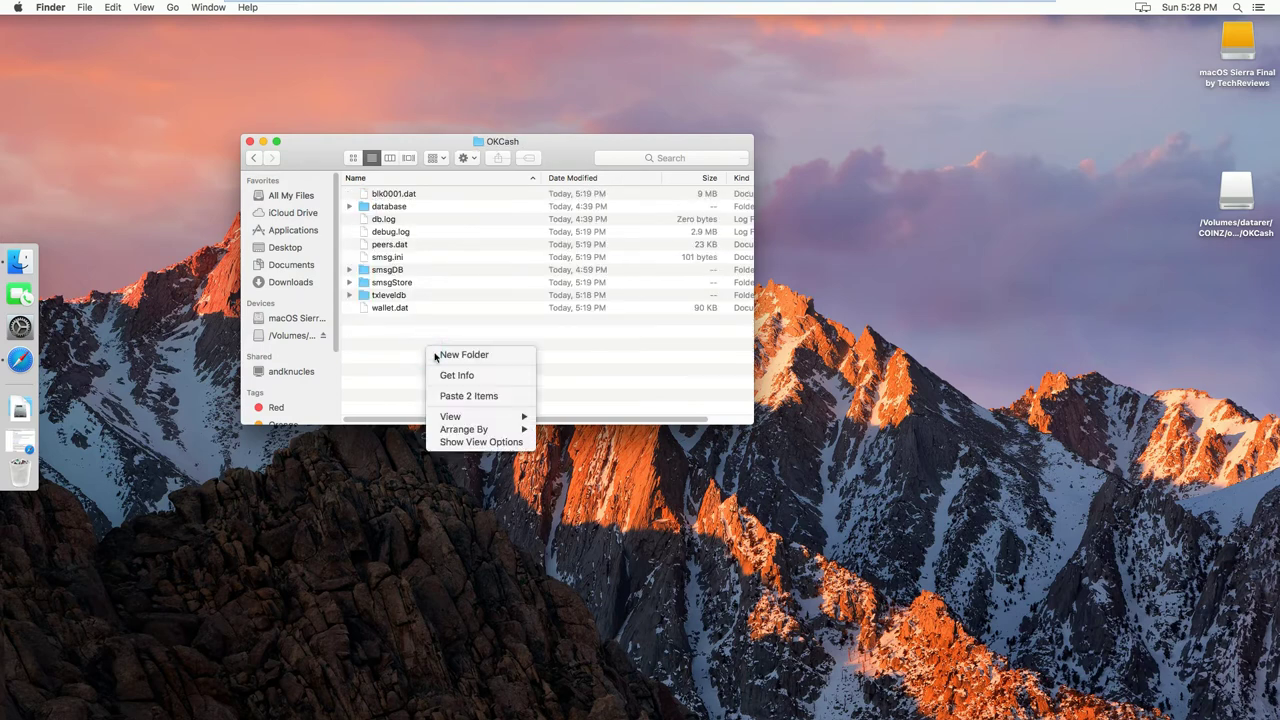
{"action": "left_click", "coordinate": [470, 395]}
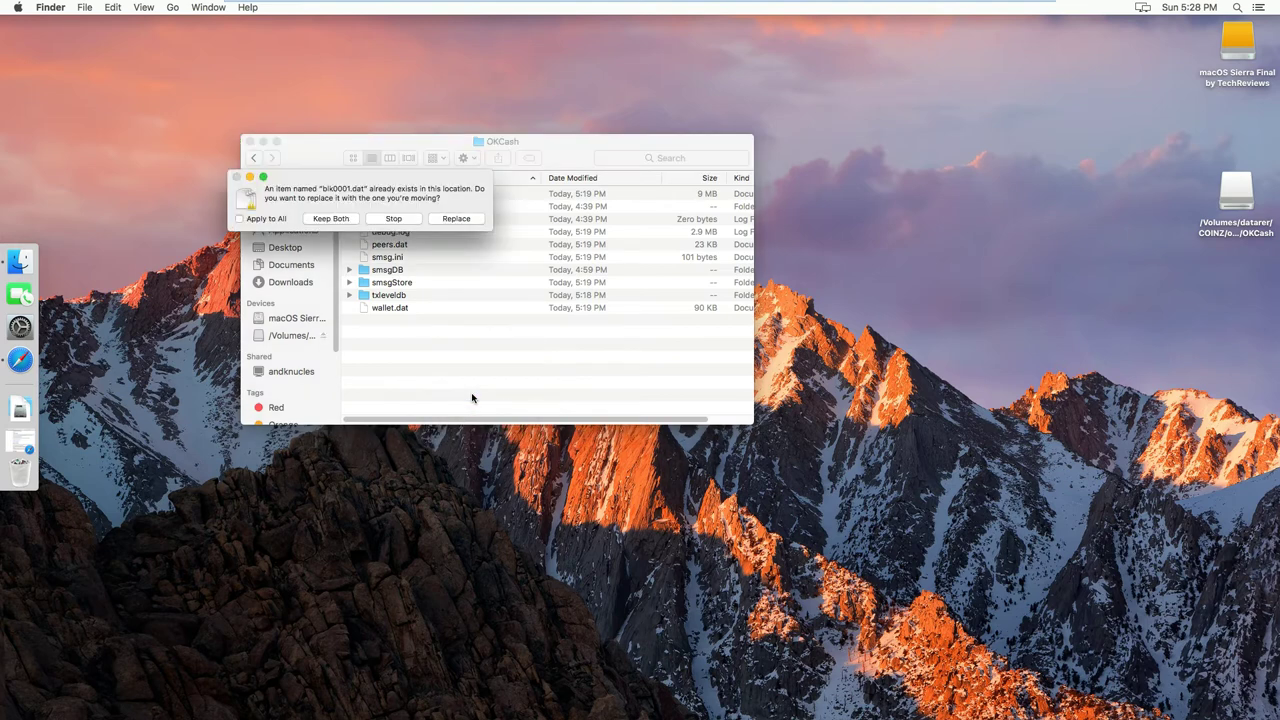
{"action": "left_click", "coordinate": [452, 218]}
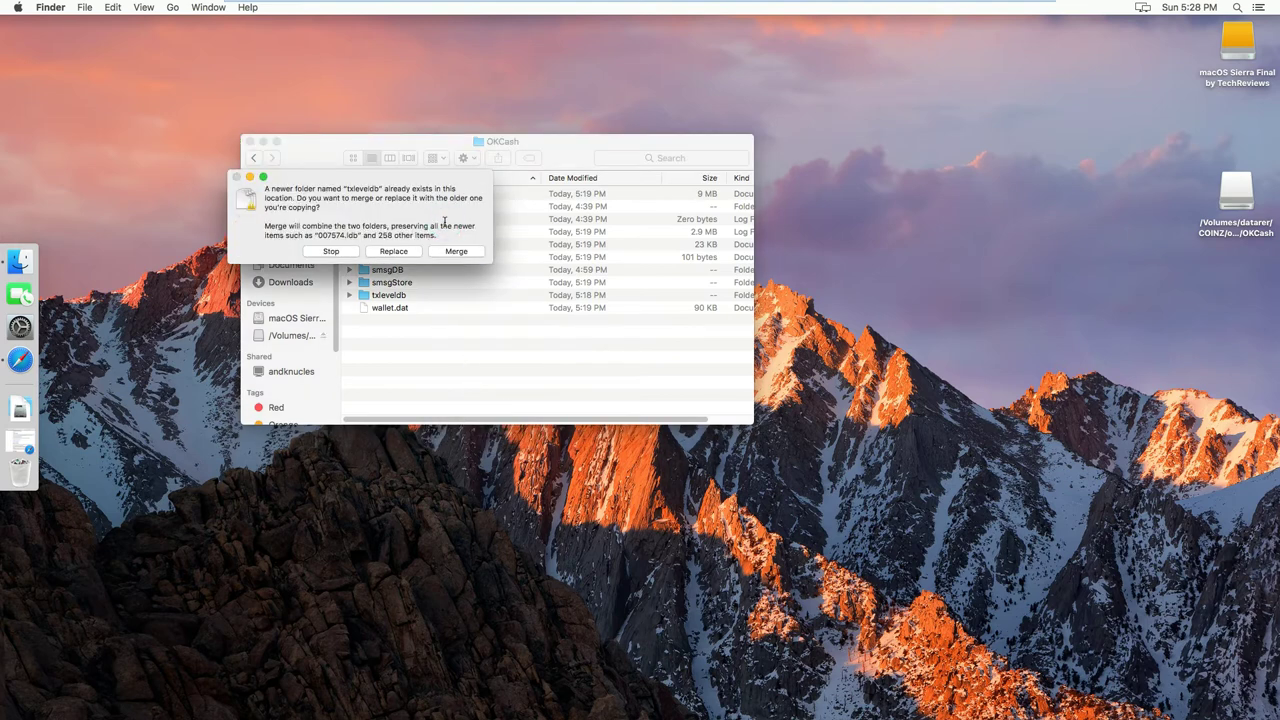
{"action": "left_click", "coordinate": [404, 252]}
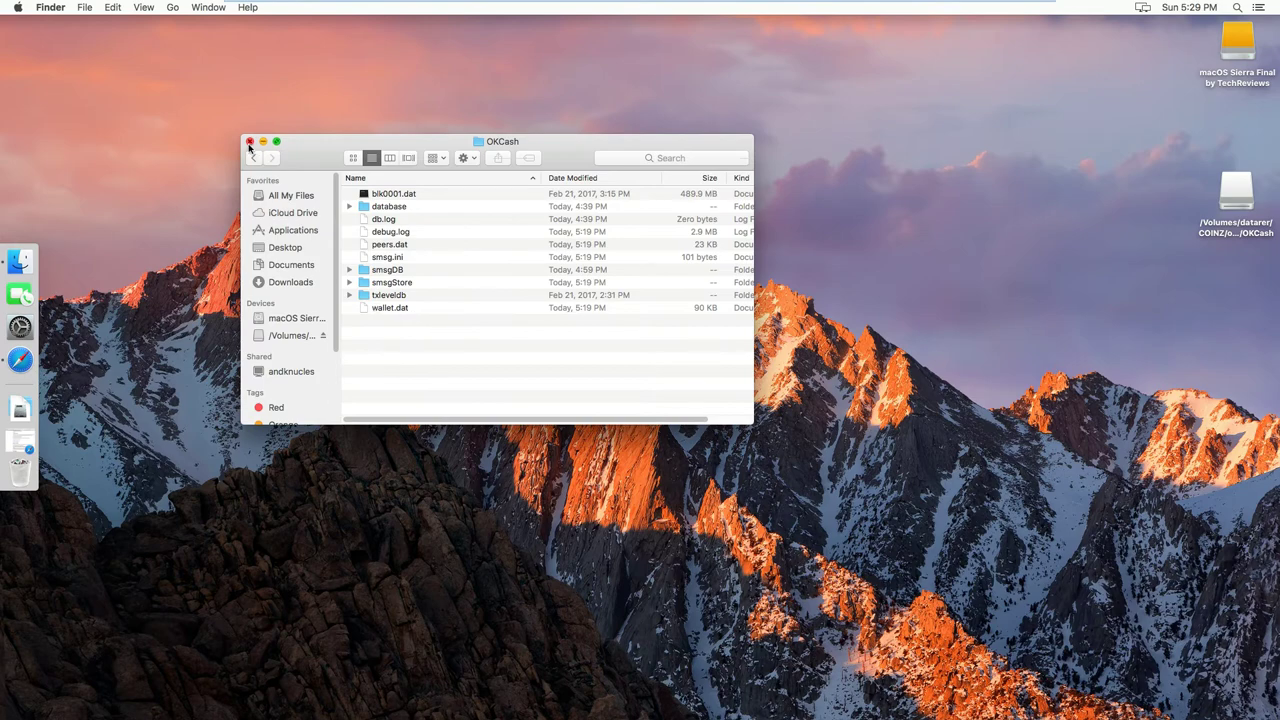
{"action": "left_click", "coordinate": [249, 142]}
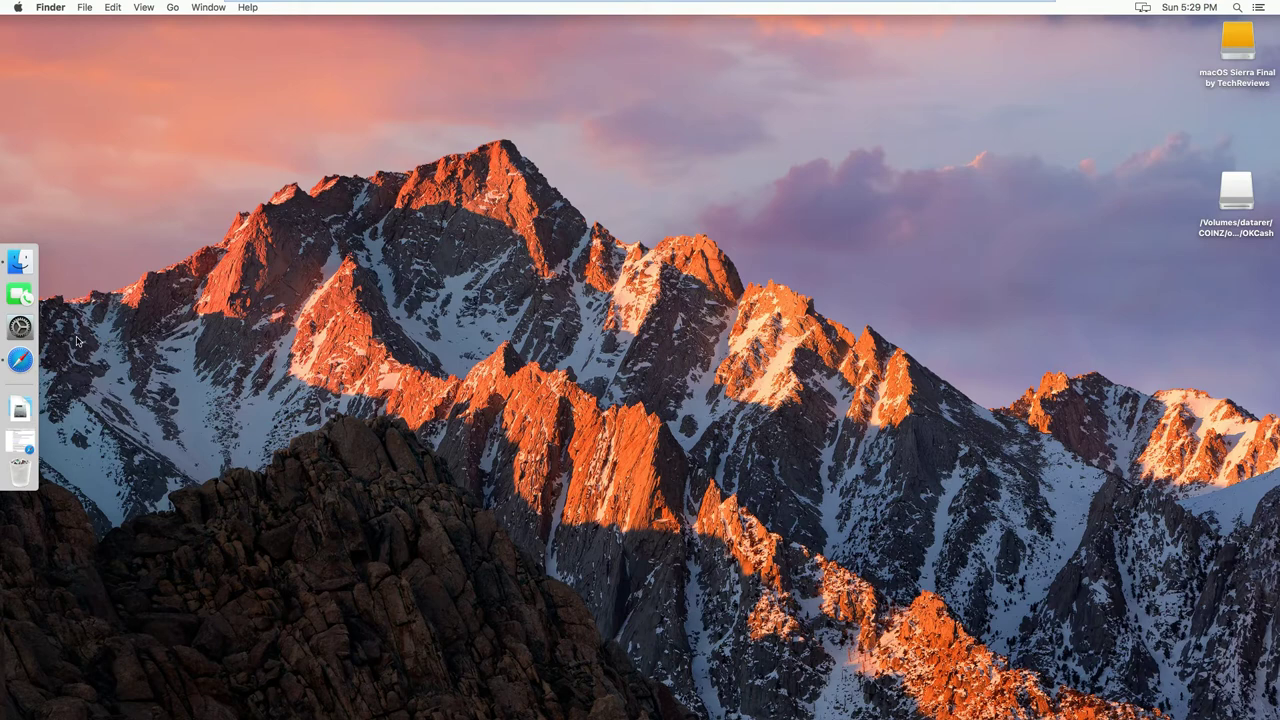
- Launch OKCash from the mounted volume and check sync at 93.64%, about 72741 blocks left
{"action": "left_click", "coordinate": [268, 236]}
{"action": "double_click", "coordinate": [1232, 190]}
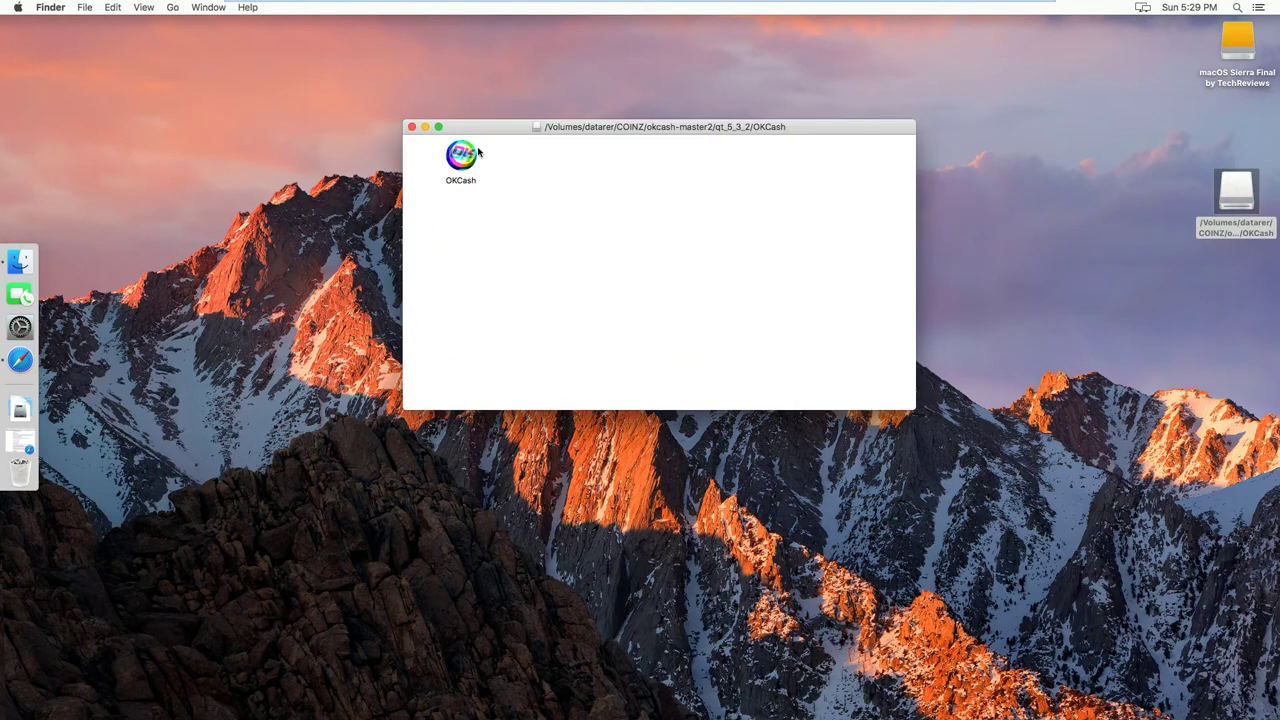
{"action": "double_click", "coordinate": [476, 153]}
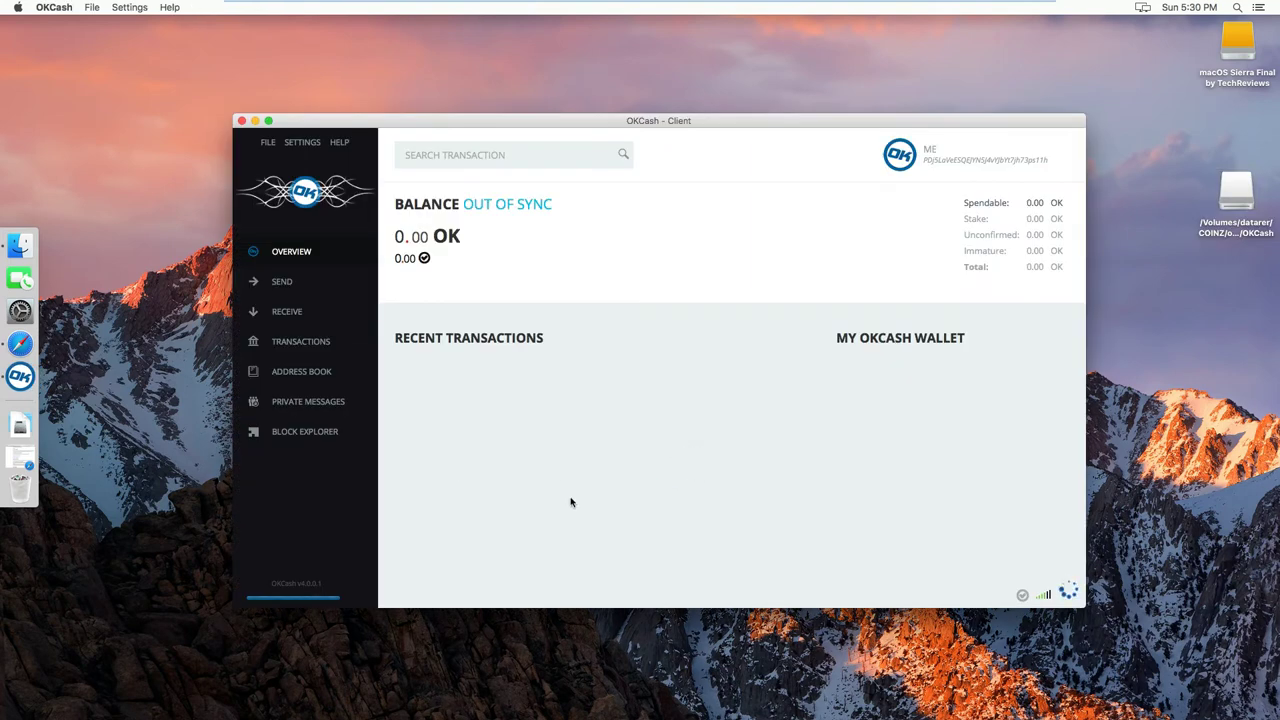
{"action": "mouse_move", "coordinate": [339, 603]}
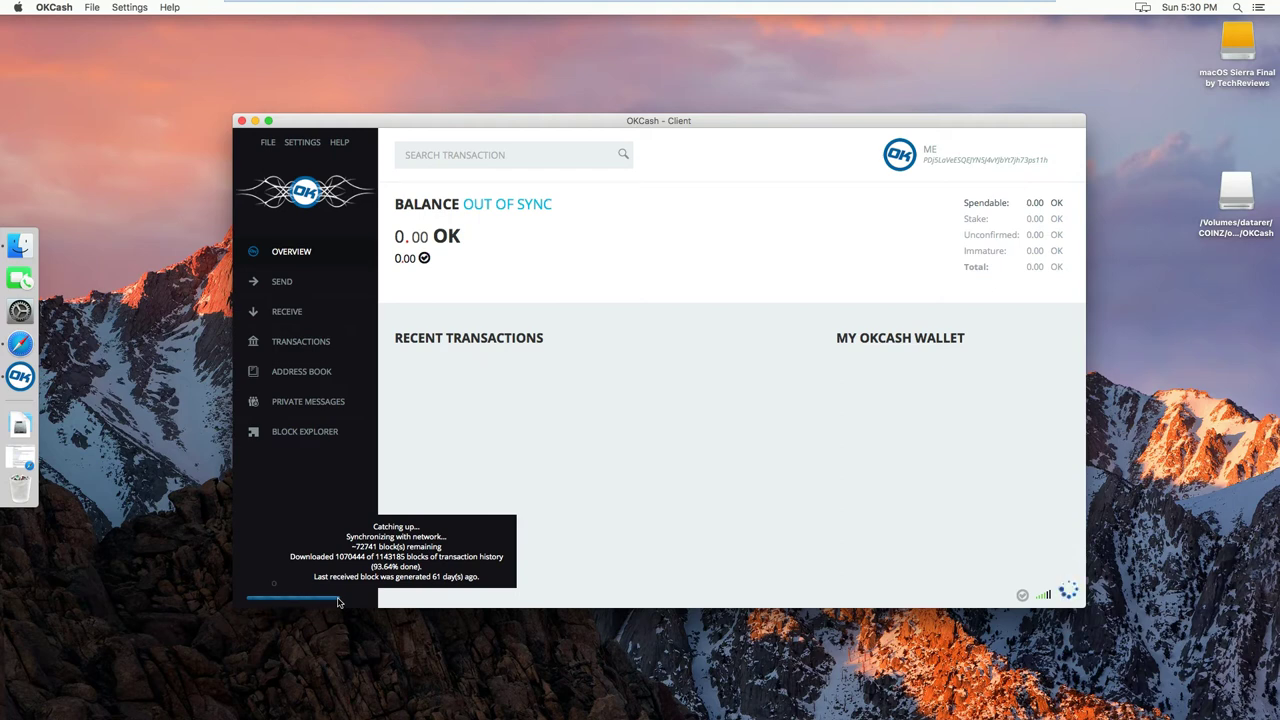
{"action": "left_click", "coordinate": [582, 500]}
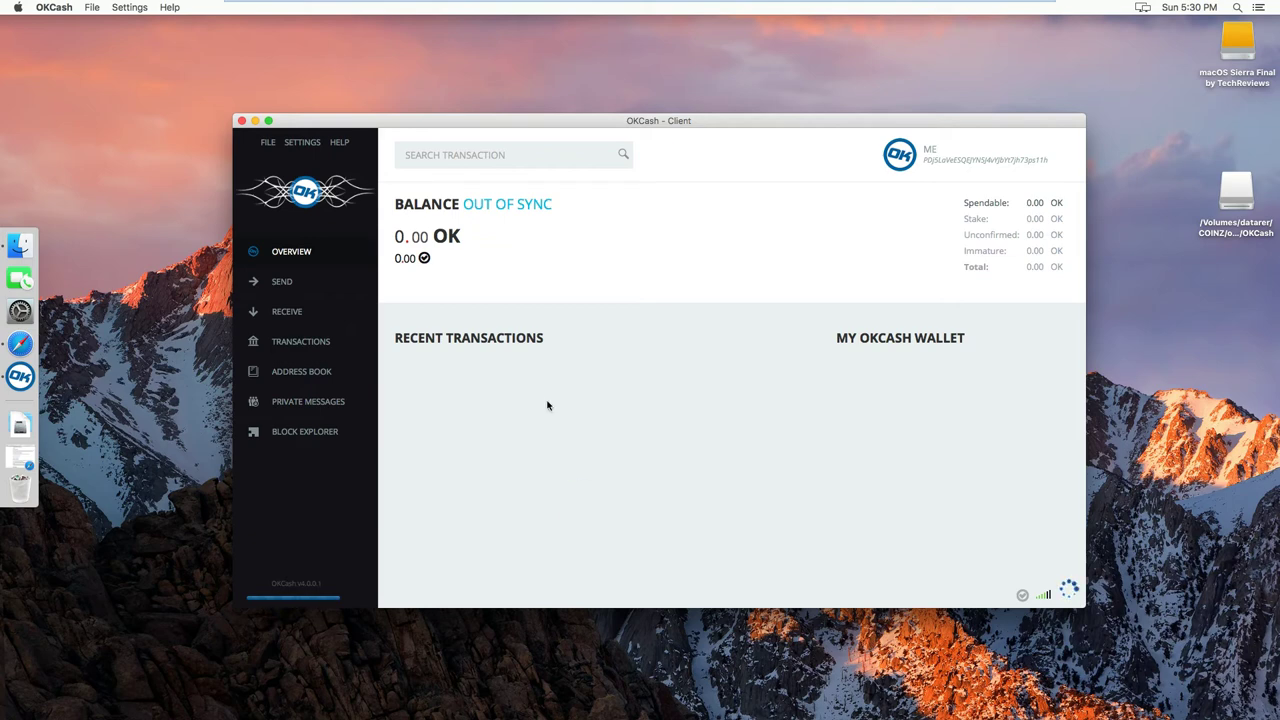
{"action": "left_click", "coordinate": [547, 402]}
{"action": "left_click", "coordinate": [618, 428]}
{"action": "left_click", "coordinate": [575, 431]}
{"action": "mouse_move", "coordinate": [1070, 594]}
{"action": "left_click", "coordinate": [463, 294]}
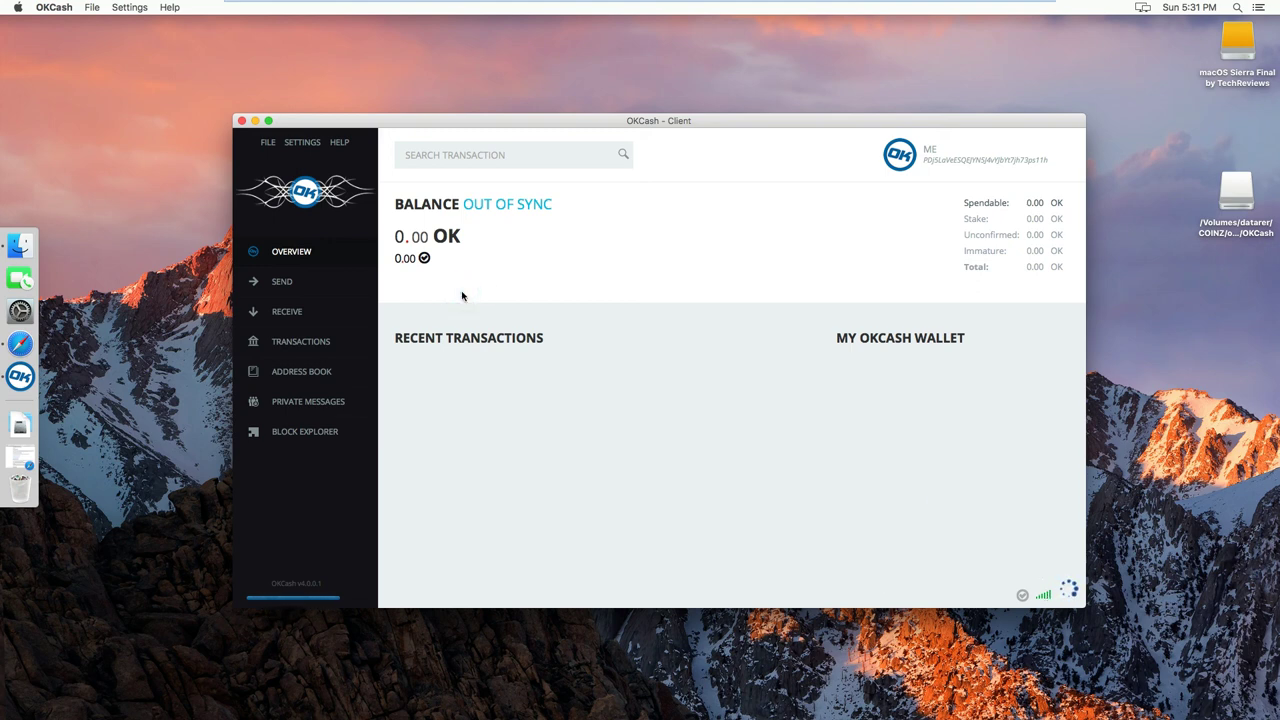